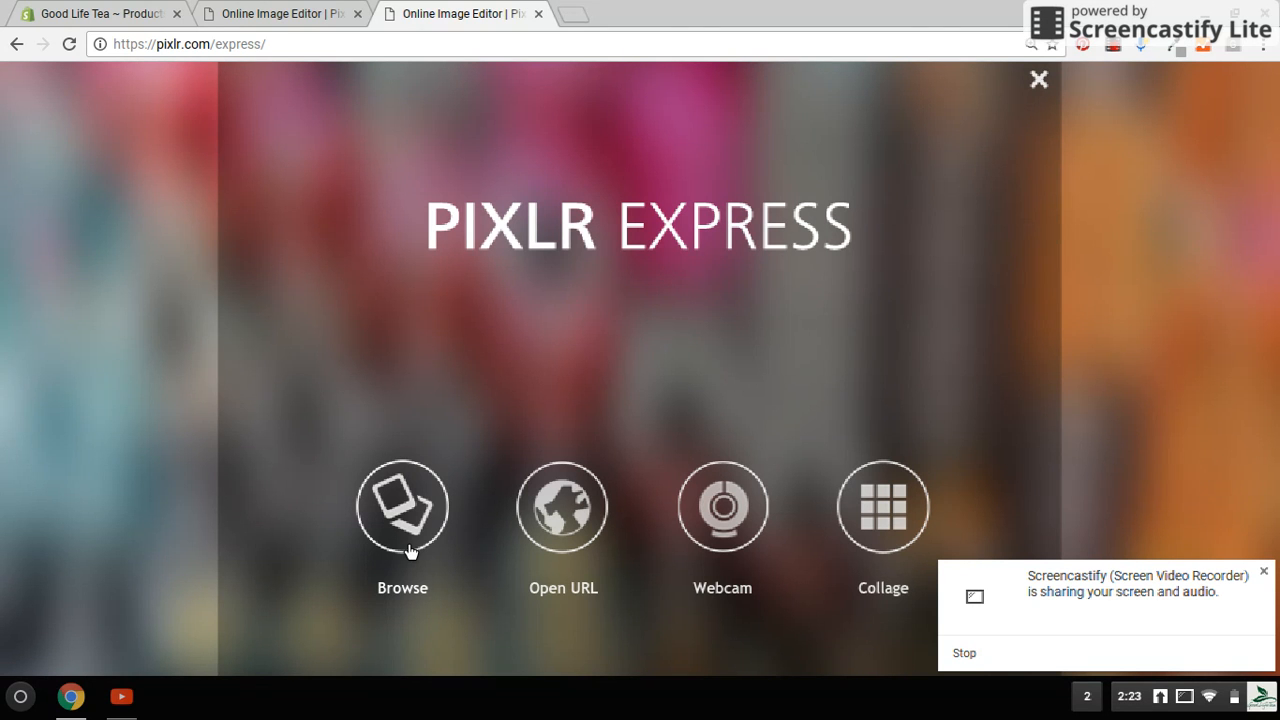
- Bring up the tea gift box photo in the other Pixlr Express session and start the Crop tool
click(327, 20)
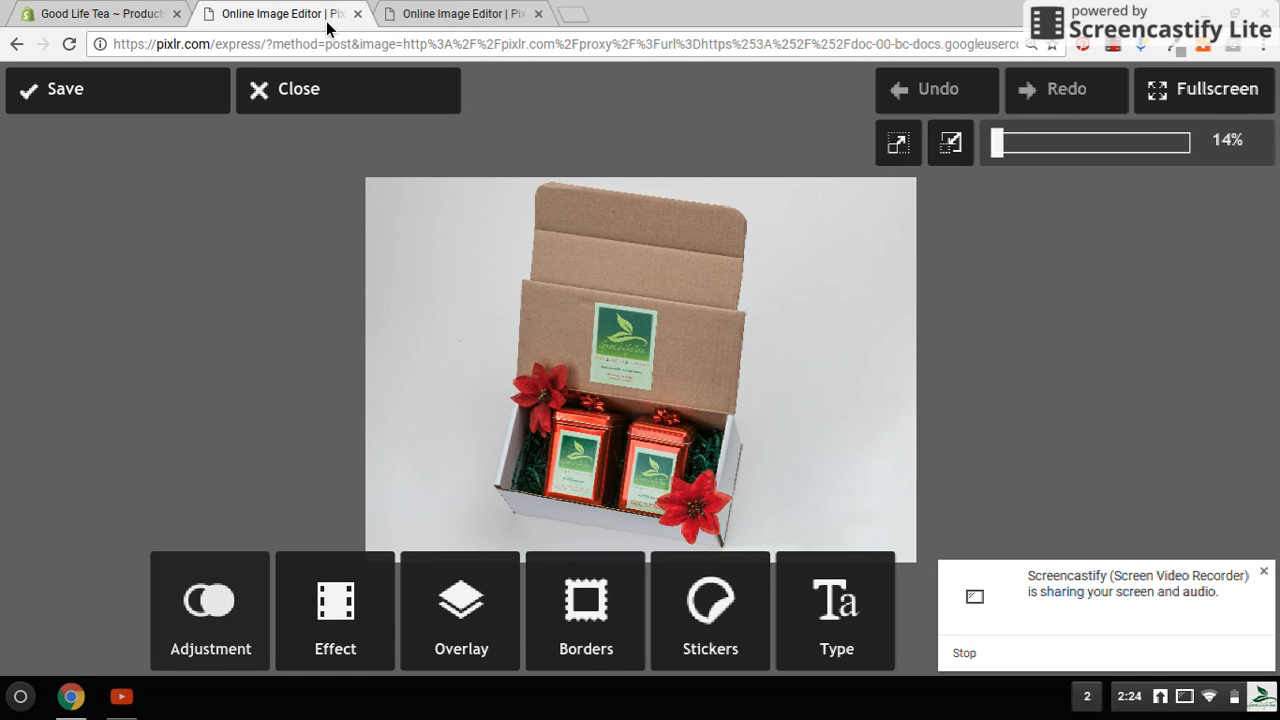
click(178, 664)
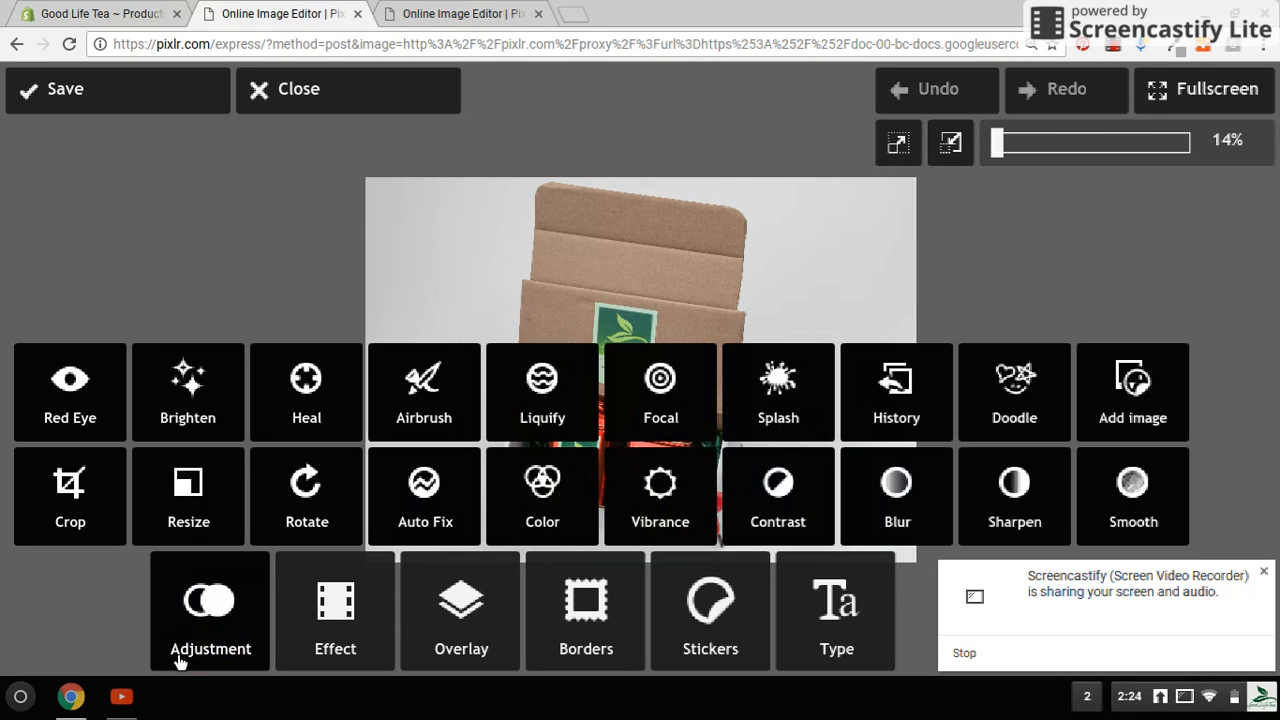
click(102, 519)
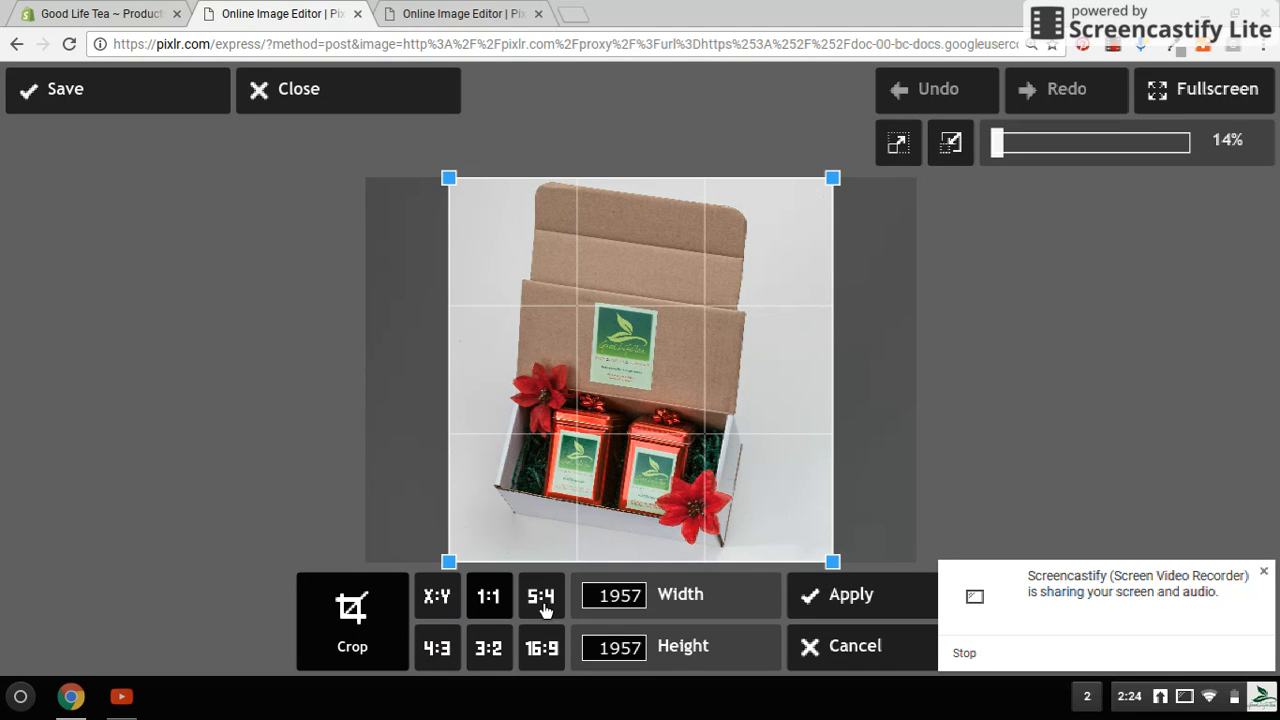
- Try the 5:4, 16:9, 3:2 and 4:3 crop ratios on the gift box photo
click(553, 608)
click(541, 650)
click(500, 648)
click(459, 657)
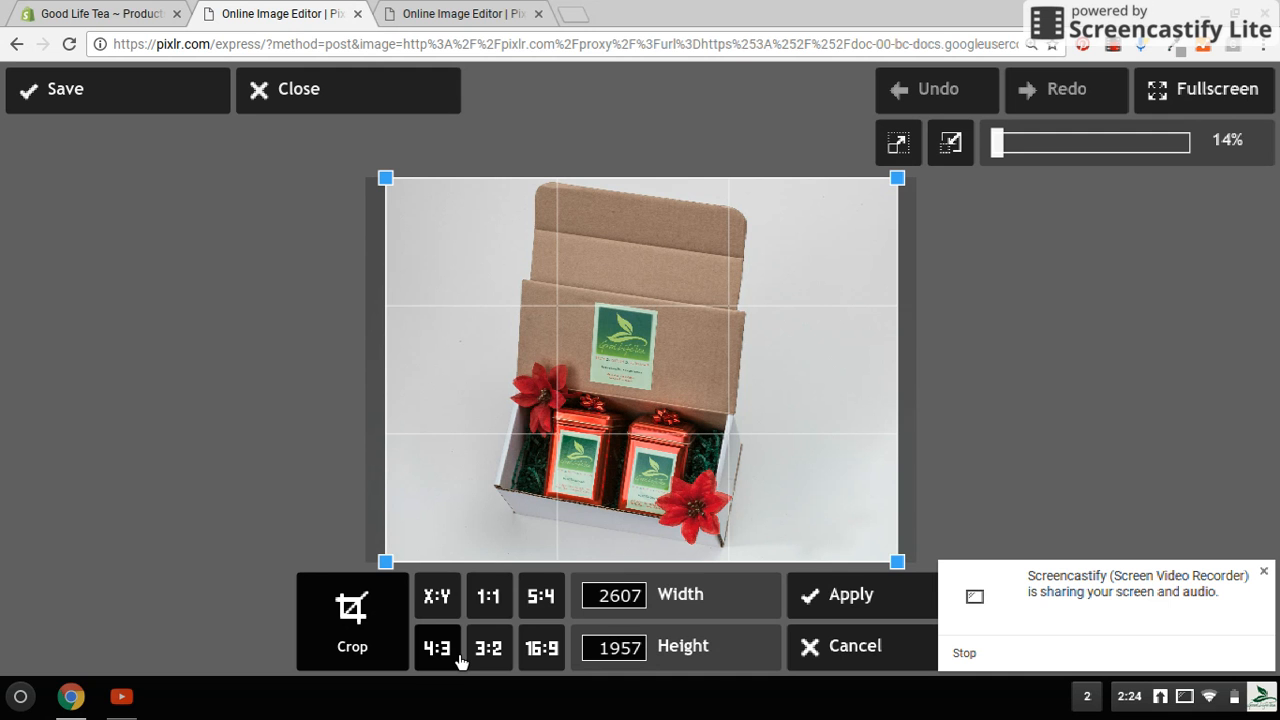
- Crop the photo to a full-height 1:1 square around the gift box, with the frame shifted slightly left of centre
click(503, 610)
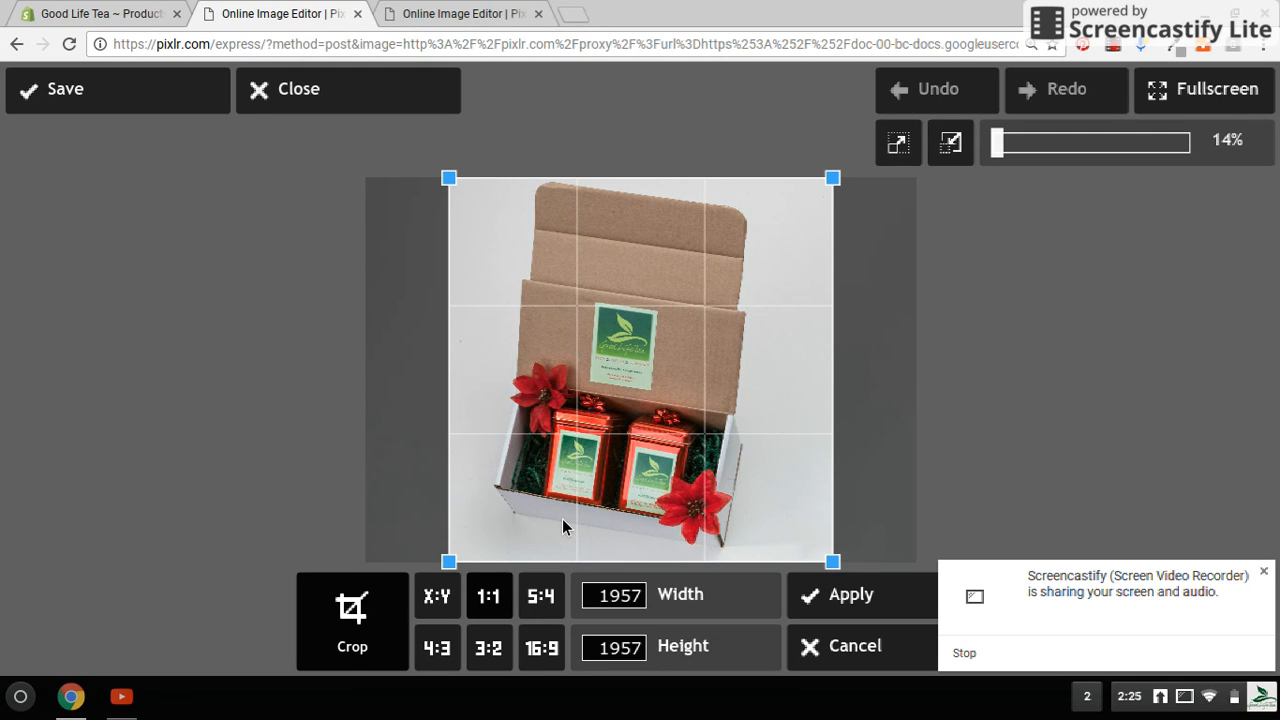
mouse_move(559, 515)
mouse_down()
mouse_move(518, 503)
mouse_move(561, 506)
mouse_move(570, 538)
mouse_up()
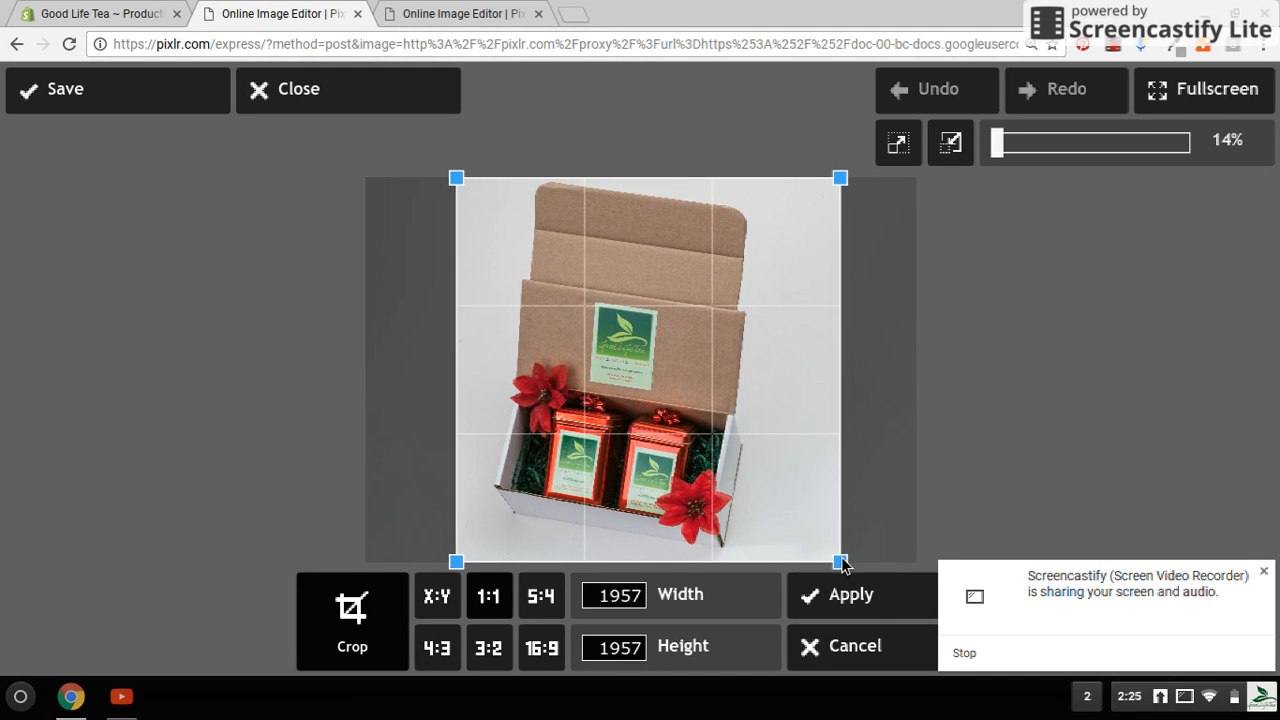
drag(842, 561, 863, 634)
right_click(655, 408)
click(655, 393)
drag(655, 393, 632, 393)
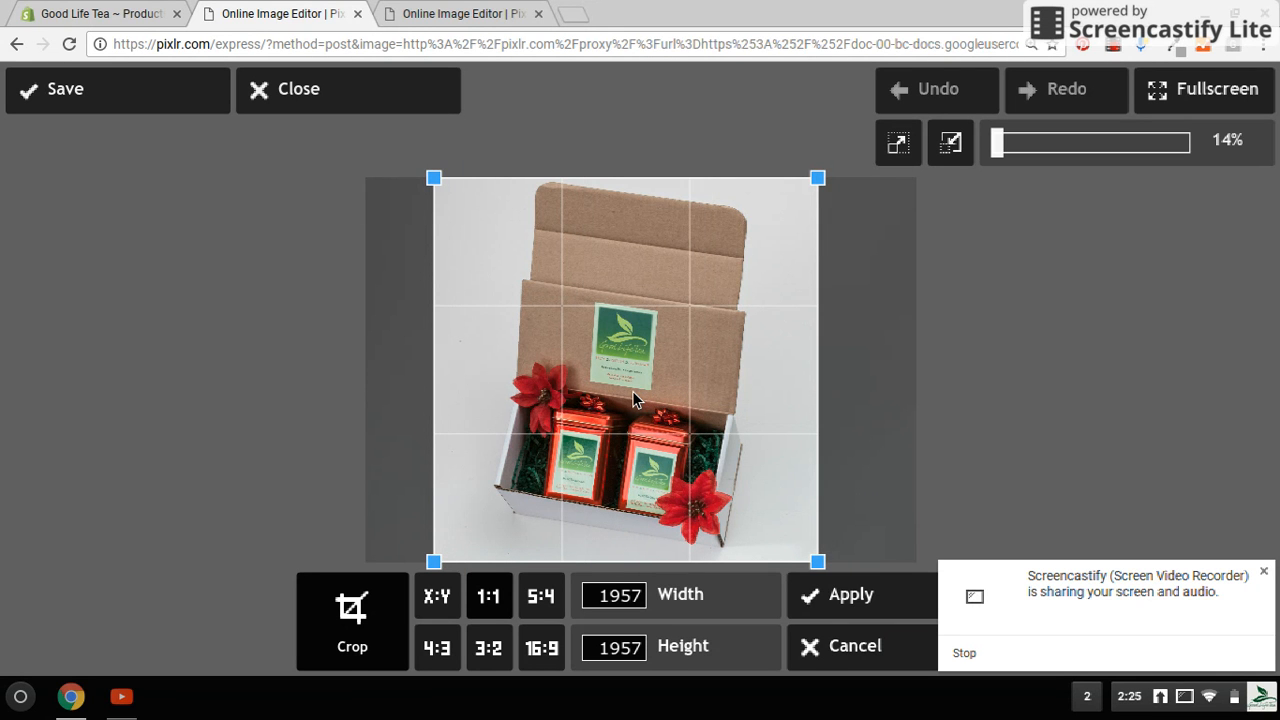
click(887, 594)
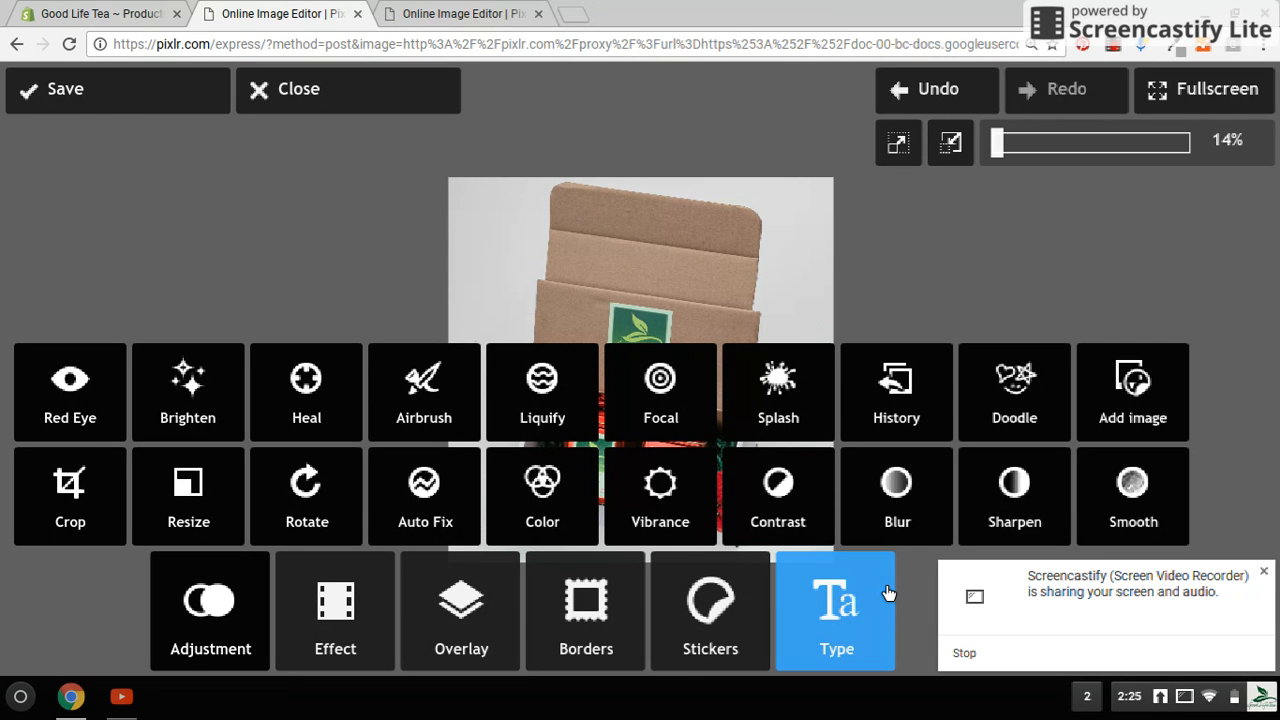
- Resize the square photo to a width and height of 400 with proportions kept, and view it at actual size
click(226, 494)
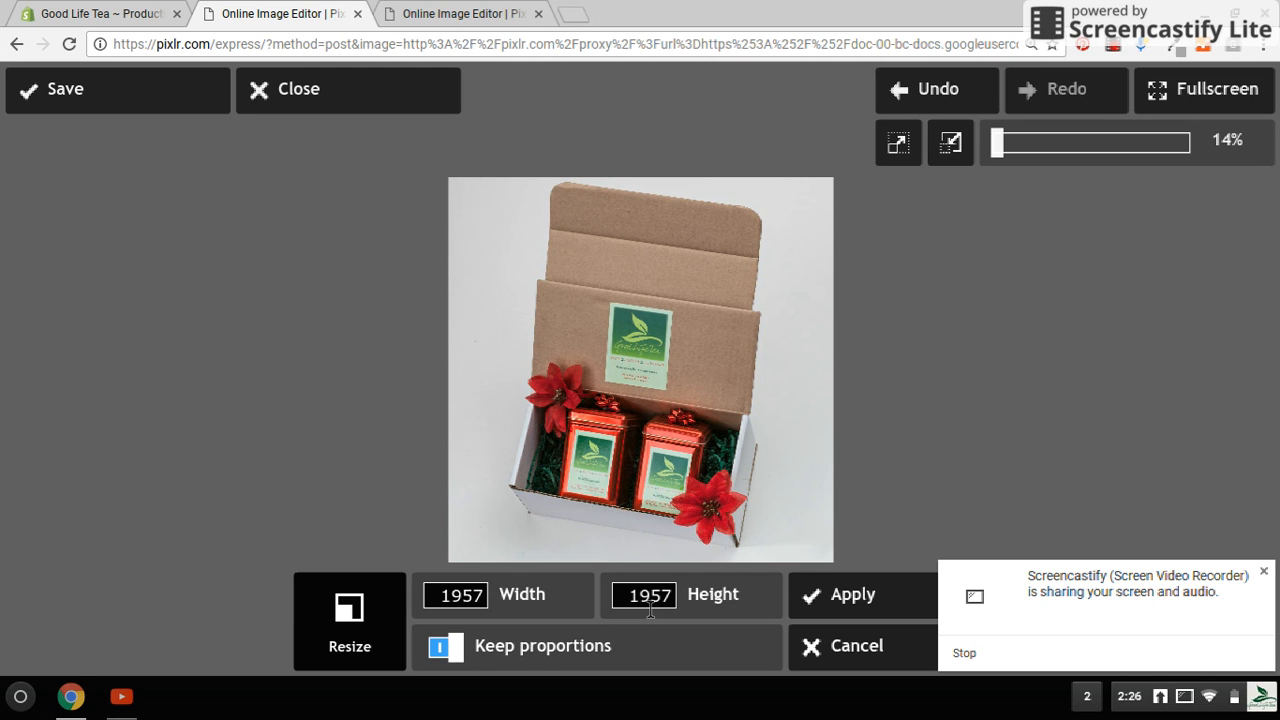
double_click(451, 598)
text(400)
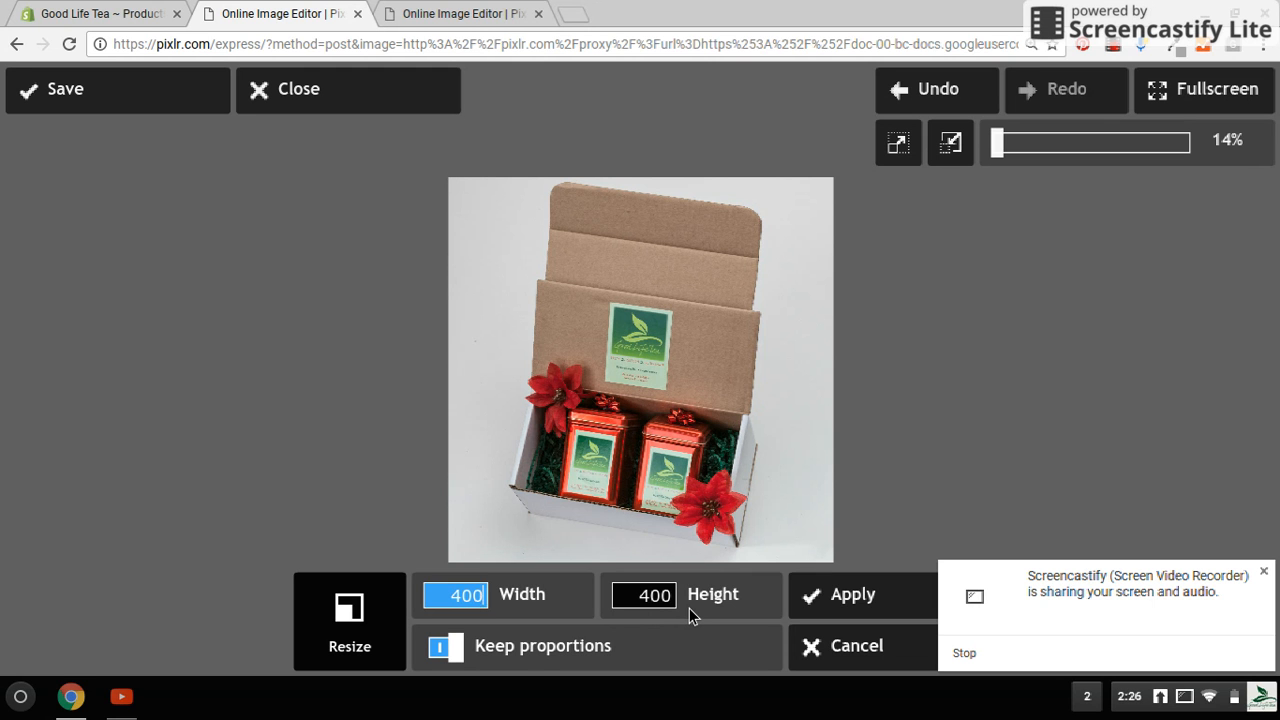
click(862, 597)
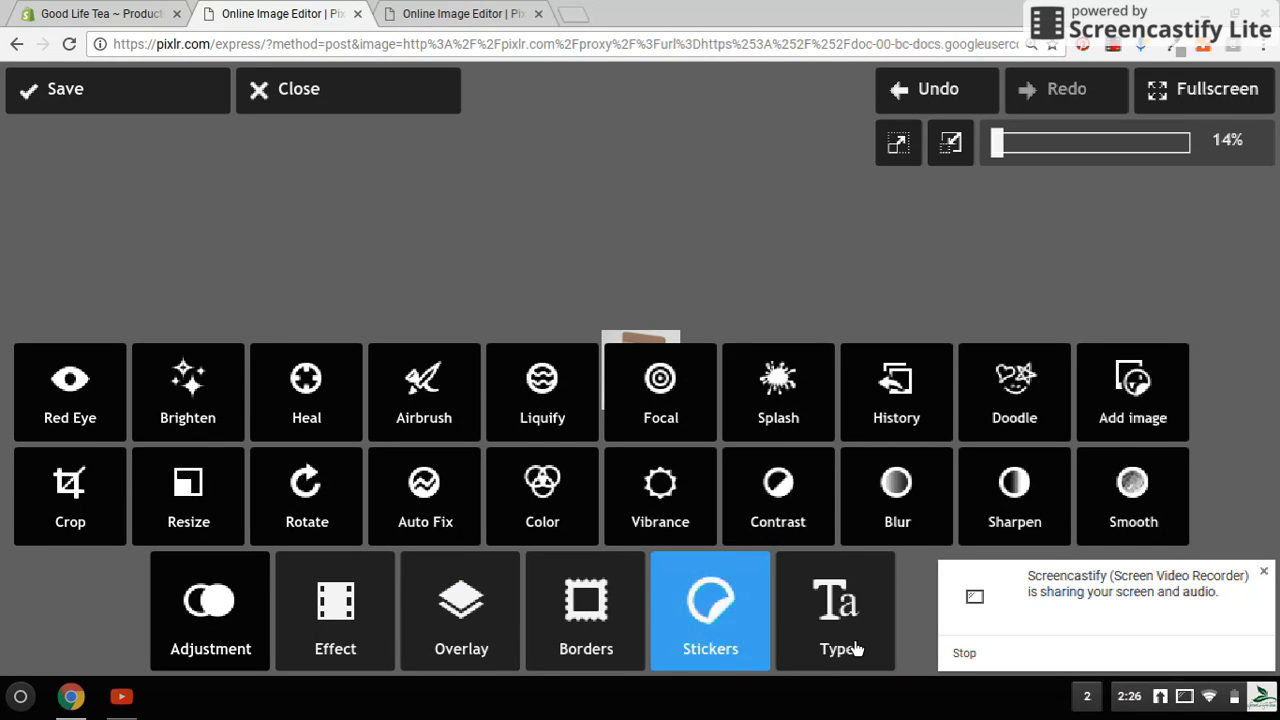
click(207, 647)
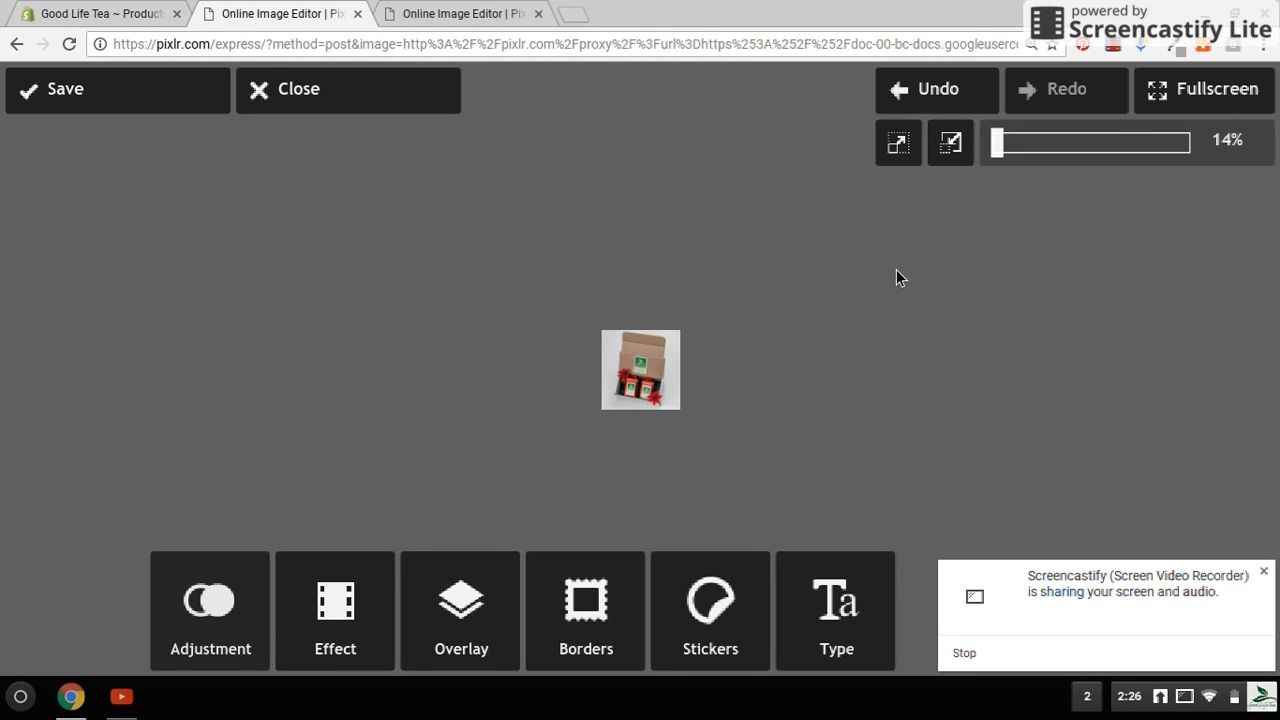
click(899, 143)
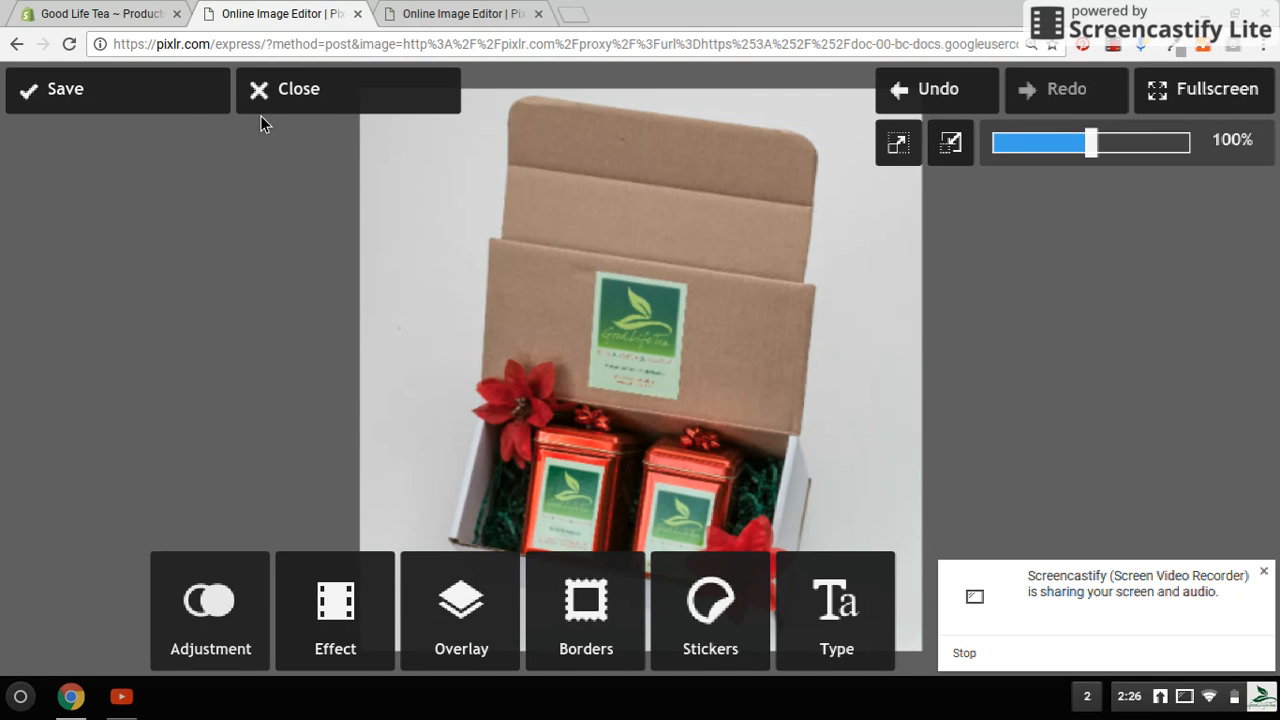
- Save the resized image under the name "tea gift square"
click(166, 108)
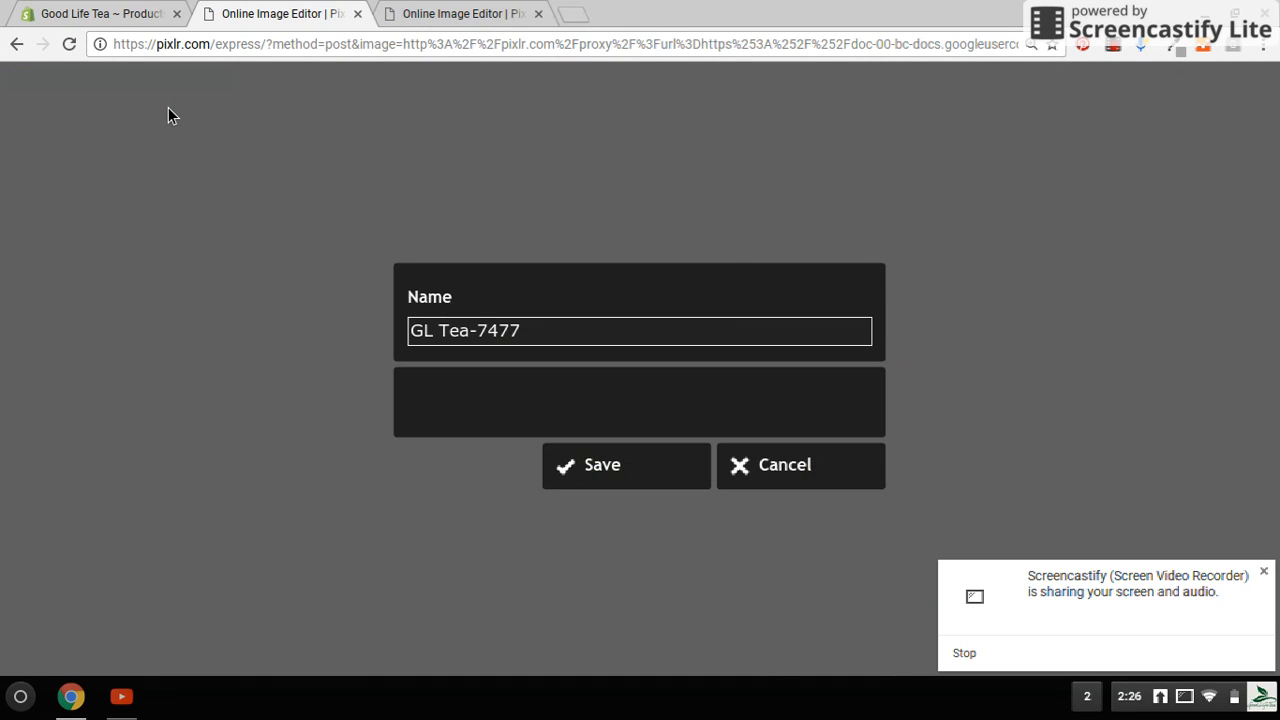
click(786, 474)
click(132, 88)
drag(602, 334, 308, 331)
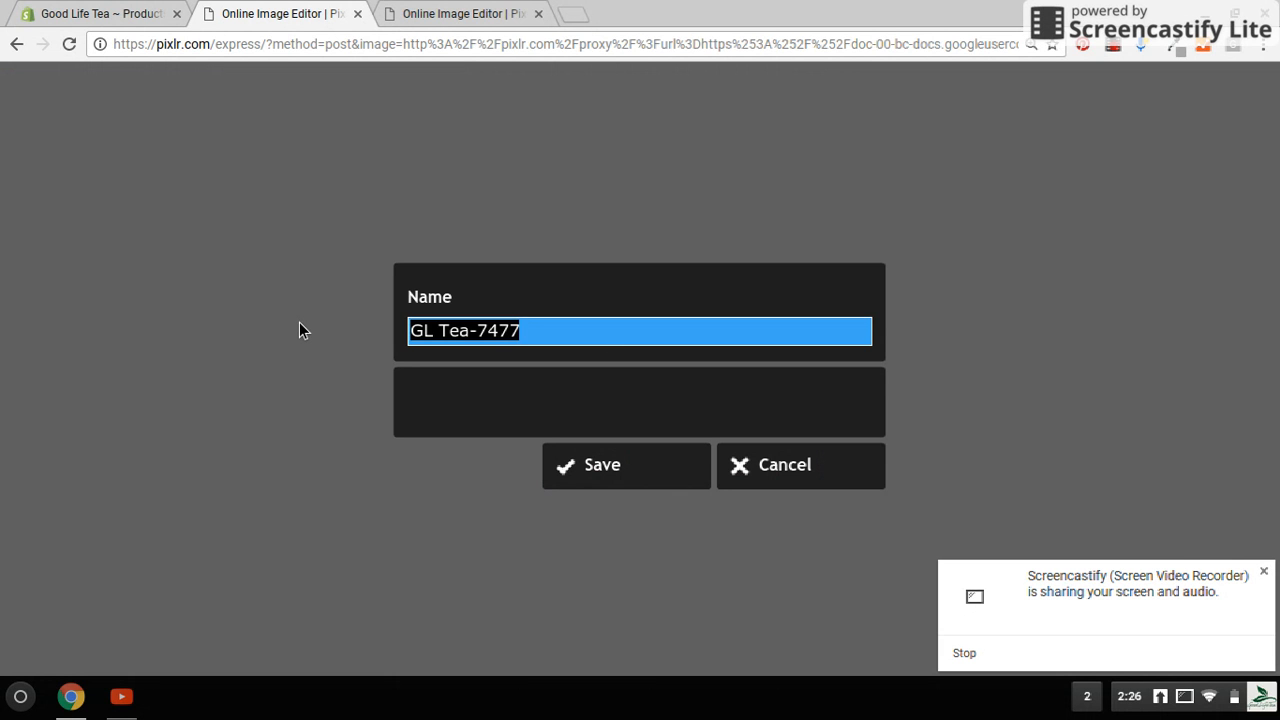
text(tea)
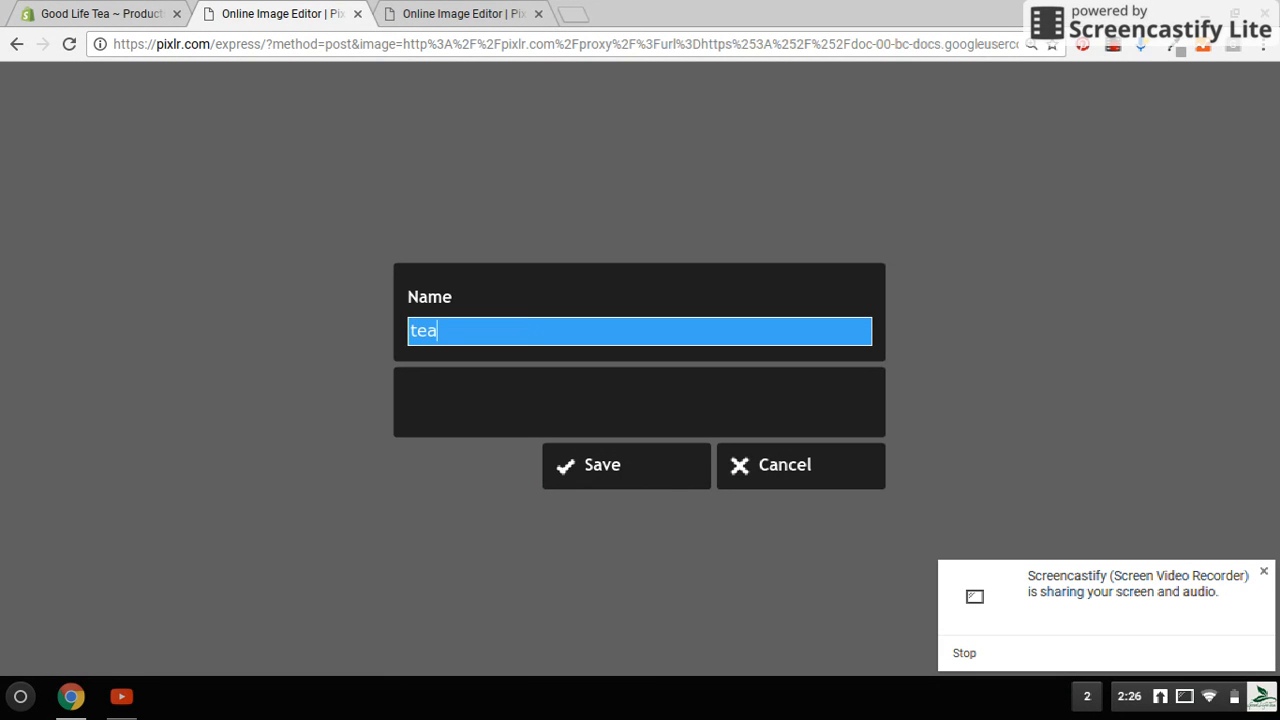
text( gift square)
click(686, 488)
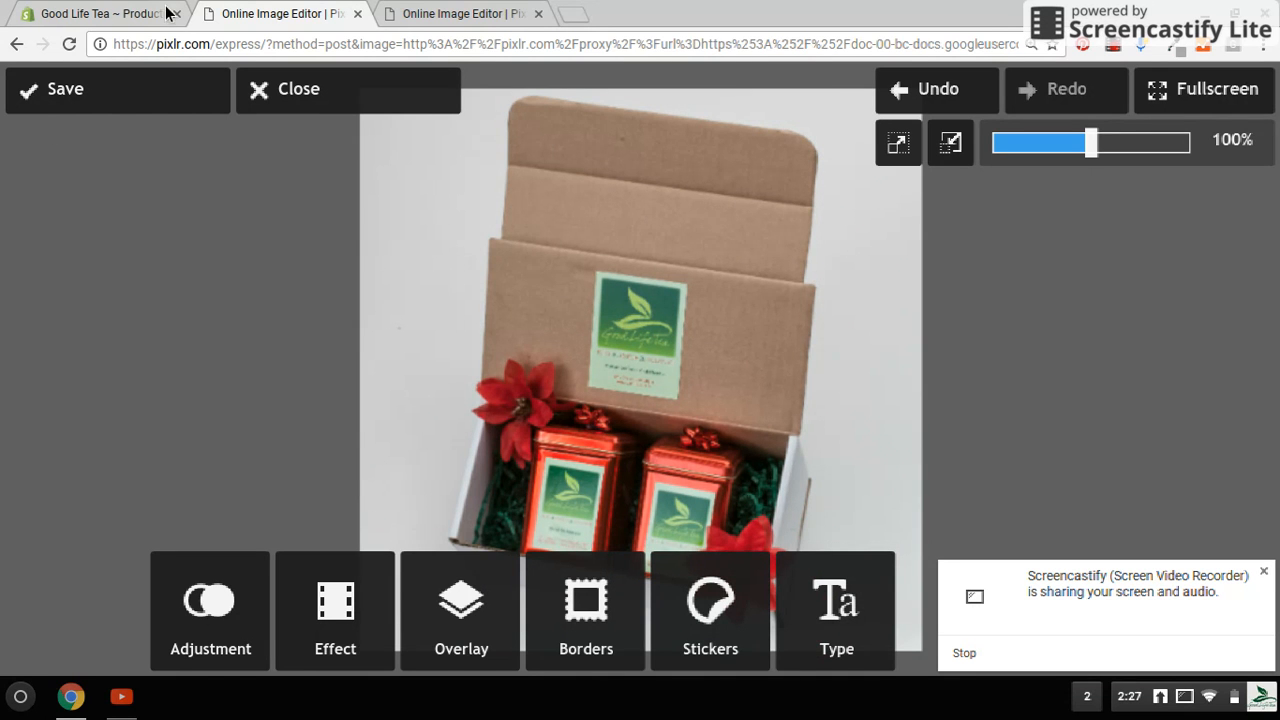
- Switch to the Shopify admin's Photo Demo Page product, search the recent Drive files for "tea gift" and add tea gift square.jpg to its images
click(136, 22)
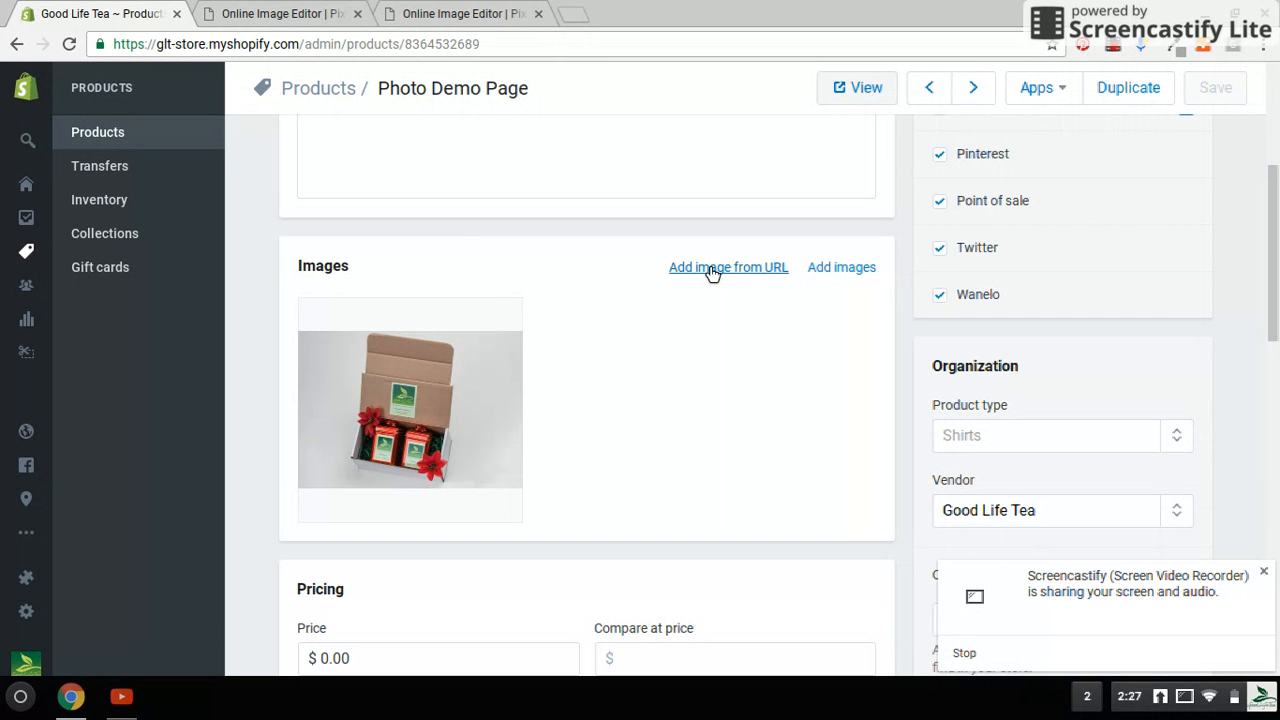
click(837, 270)
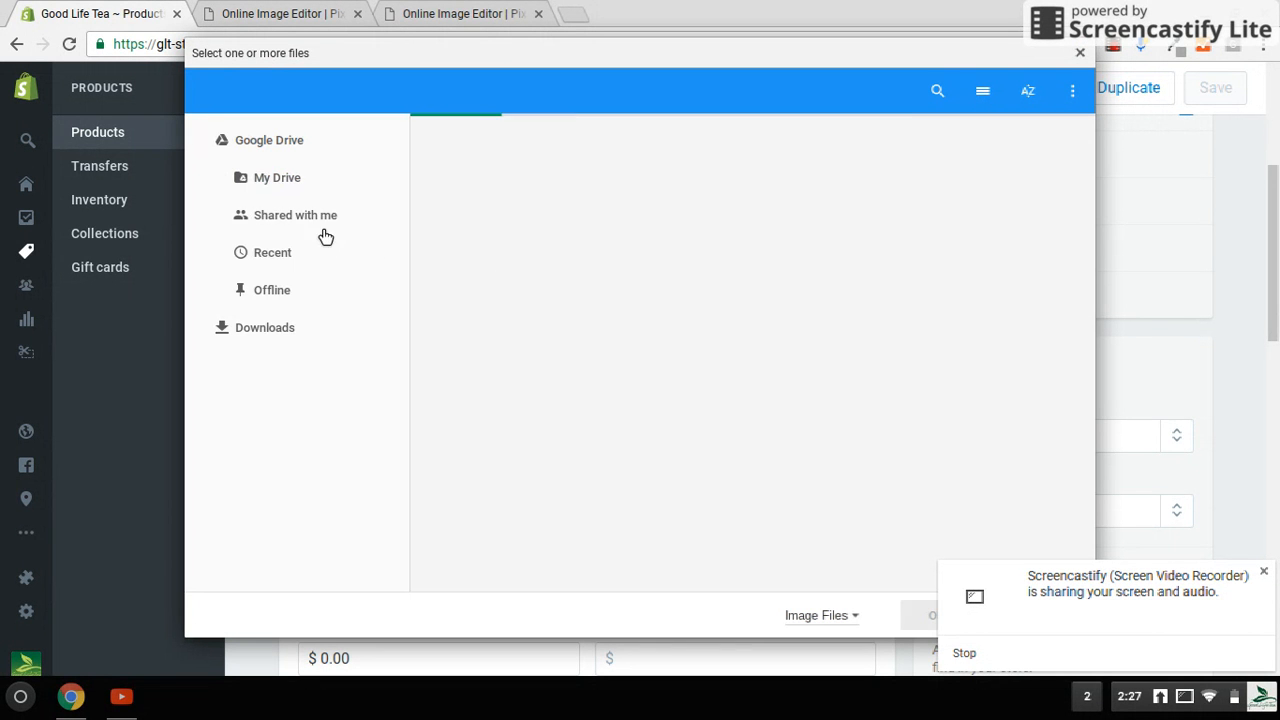
click(287, 256)
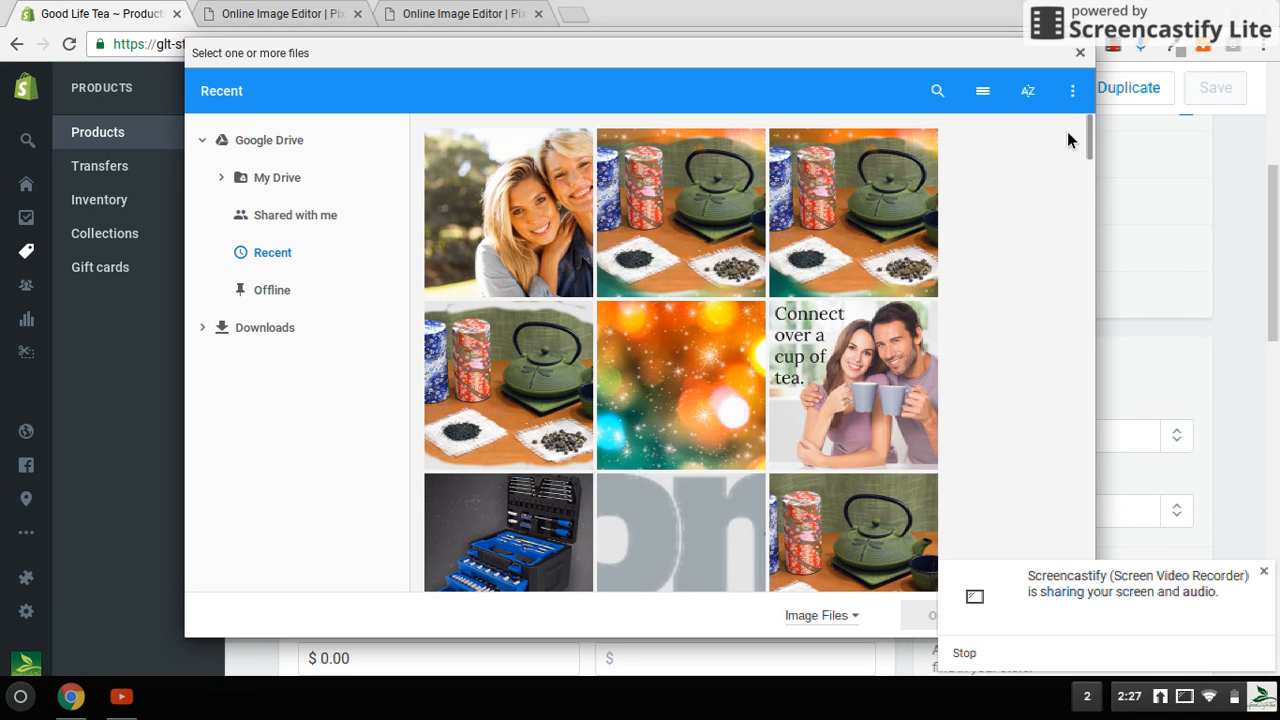
drag(1091, 136, 1099, 82)
click(938, 92)
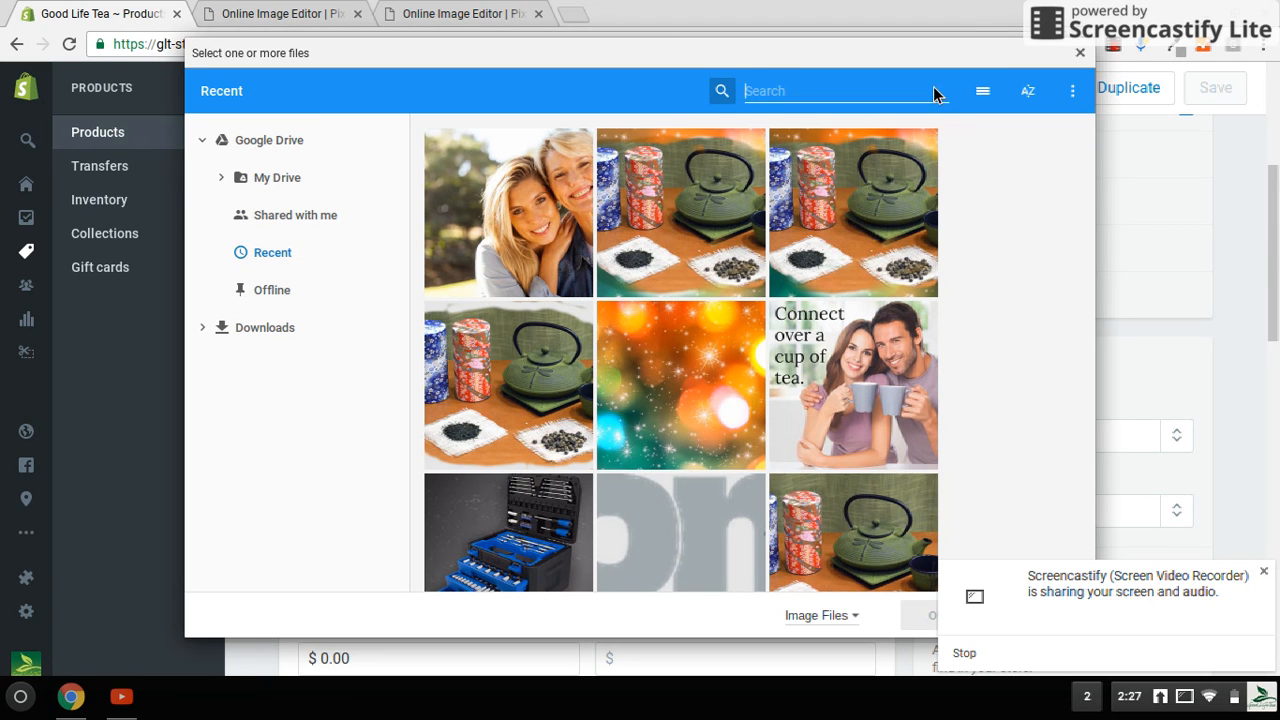
text(tea gift)
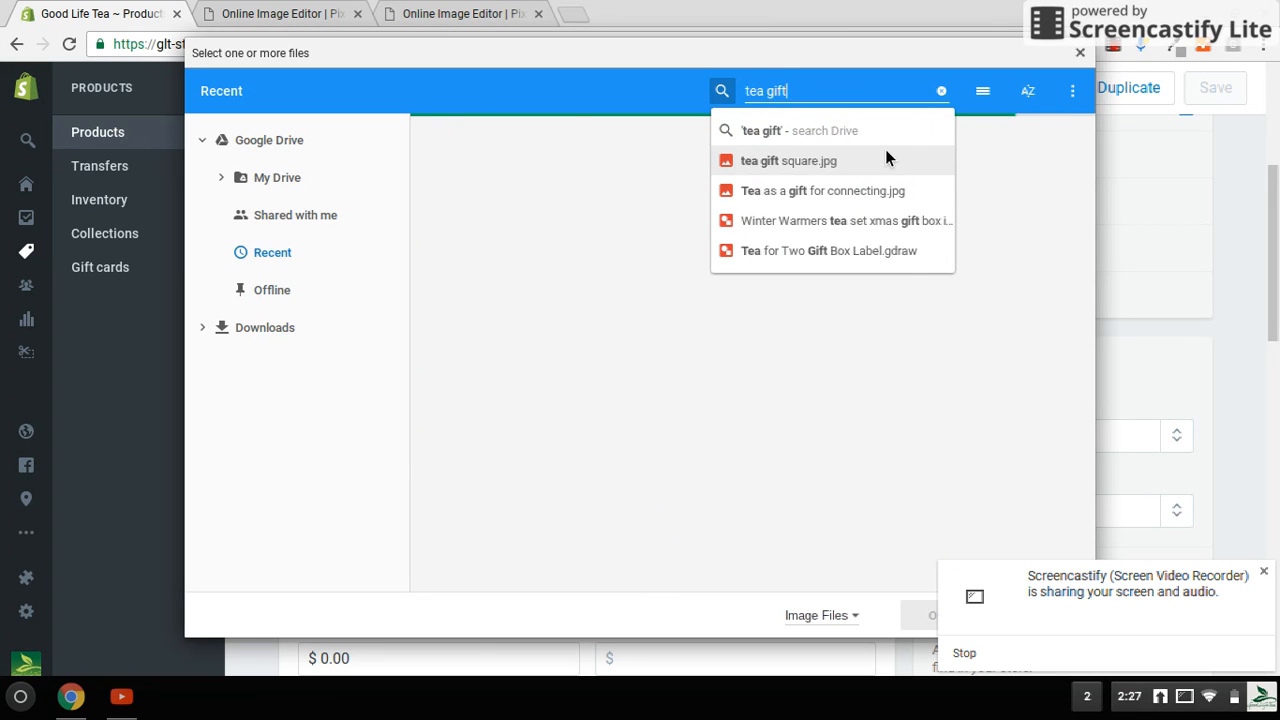
click(830, 162)
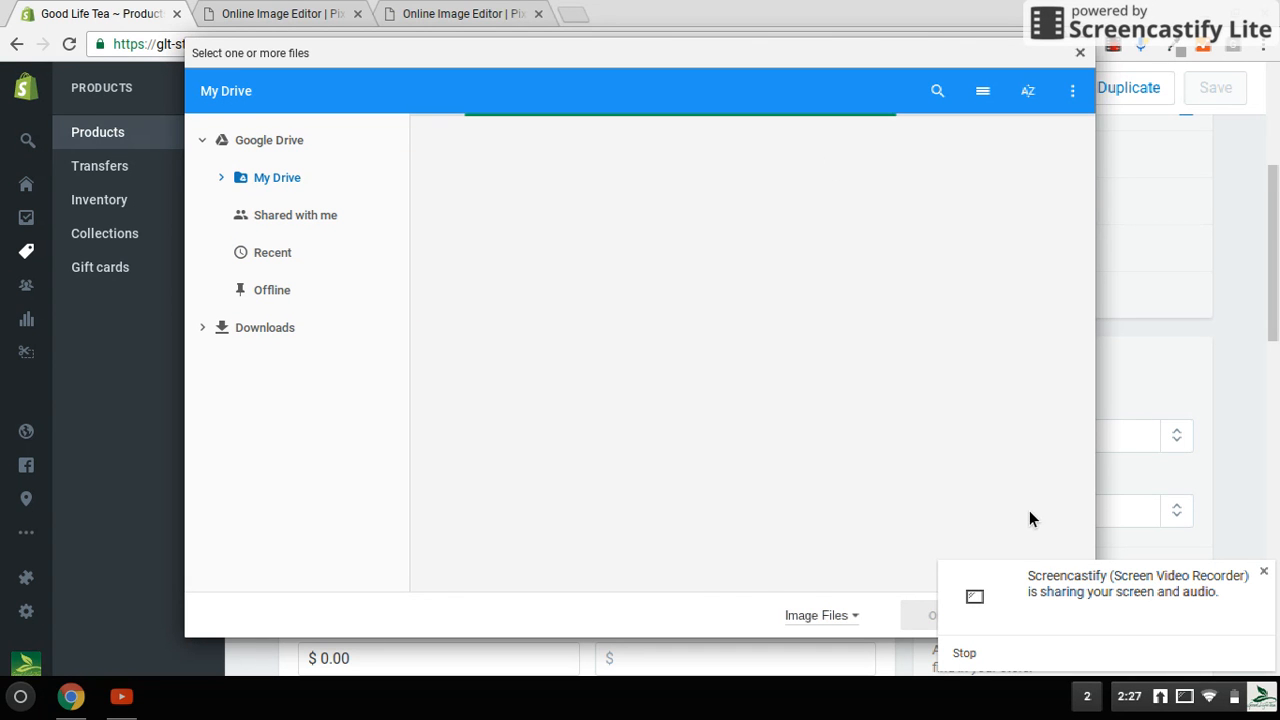
click(926, 625)
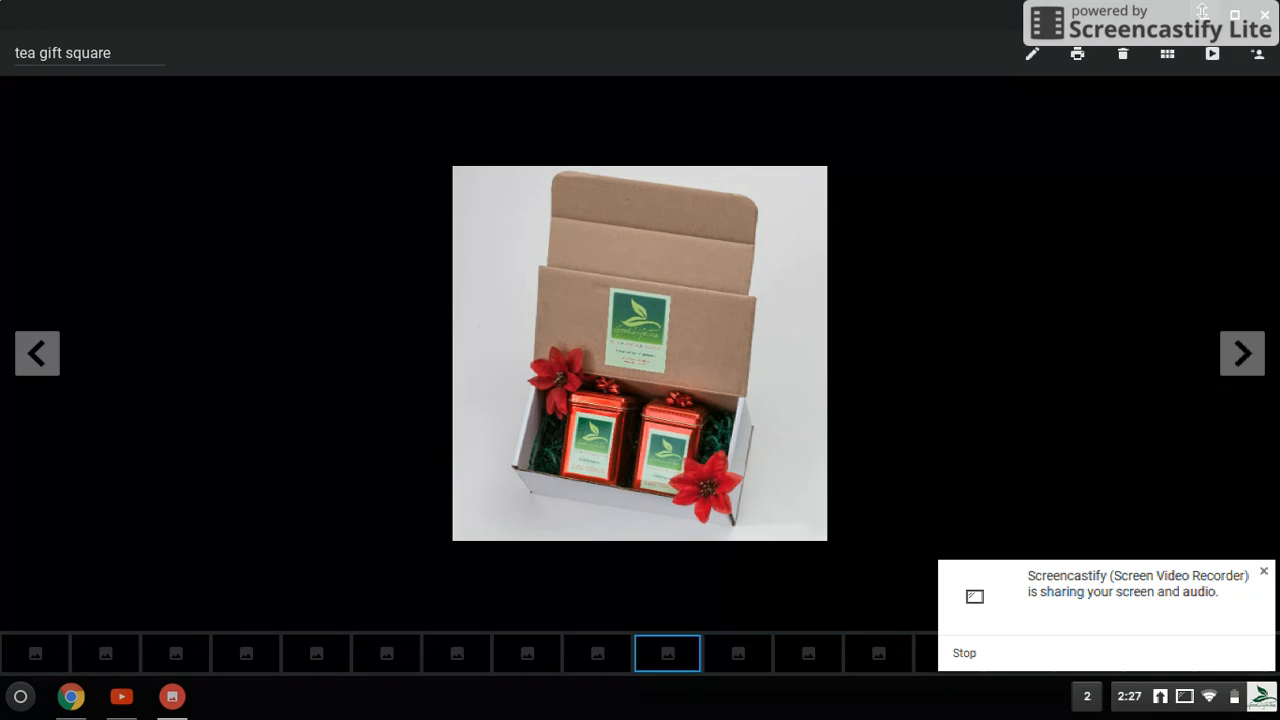
click(1270, 13)
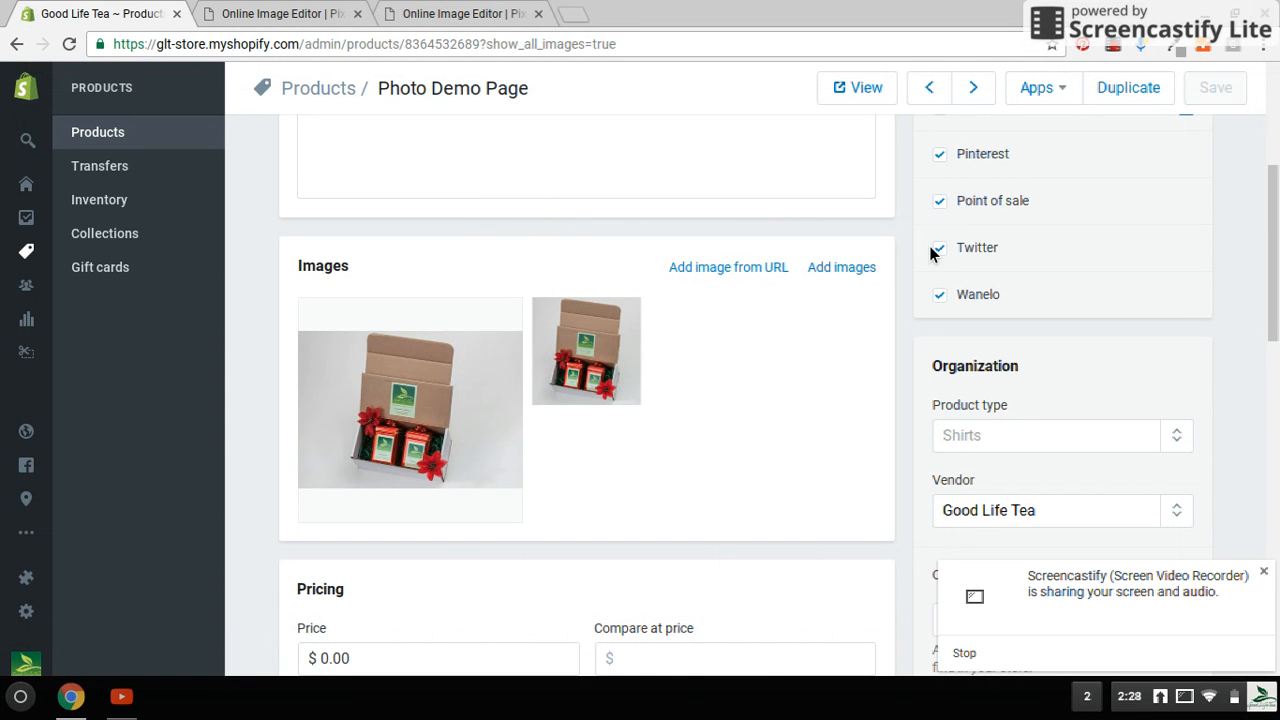
- View the Photo Demo Page in the online store and compare how the original landscape photo and the square photo display
mouse_move(618, 382)
click(861, 90)
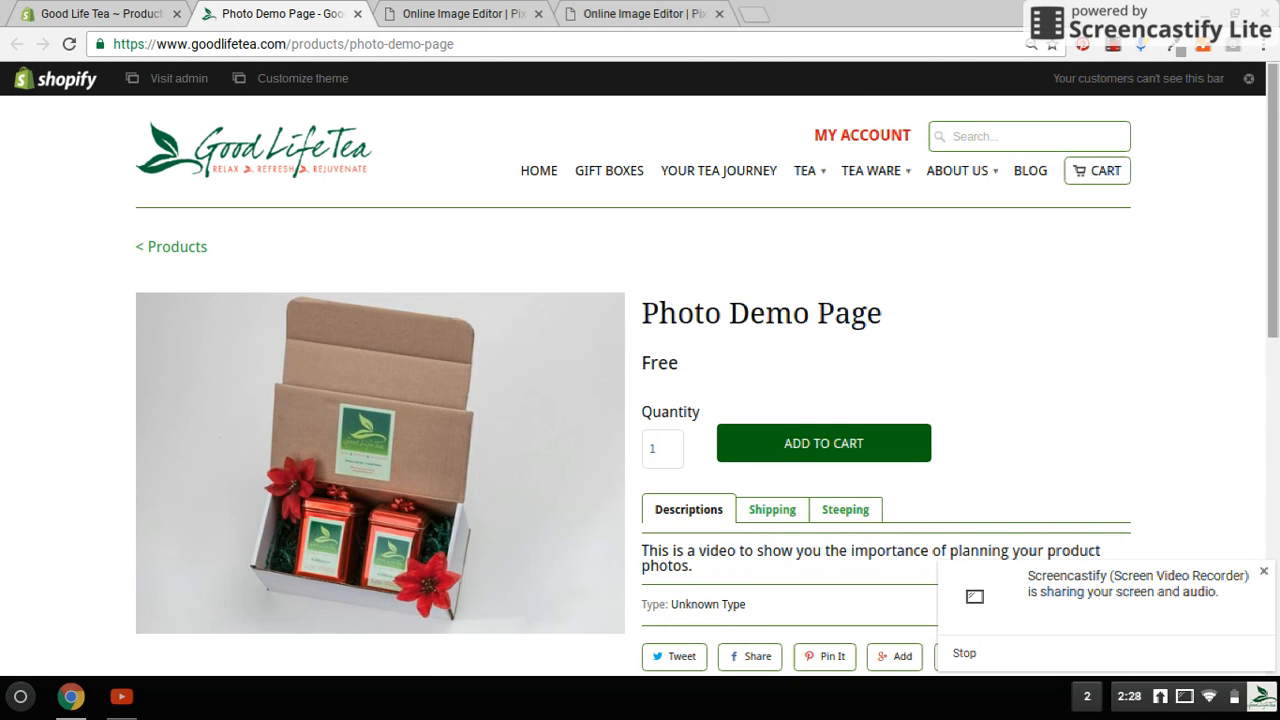
scroll(1278, 170, down, 2)
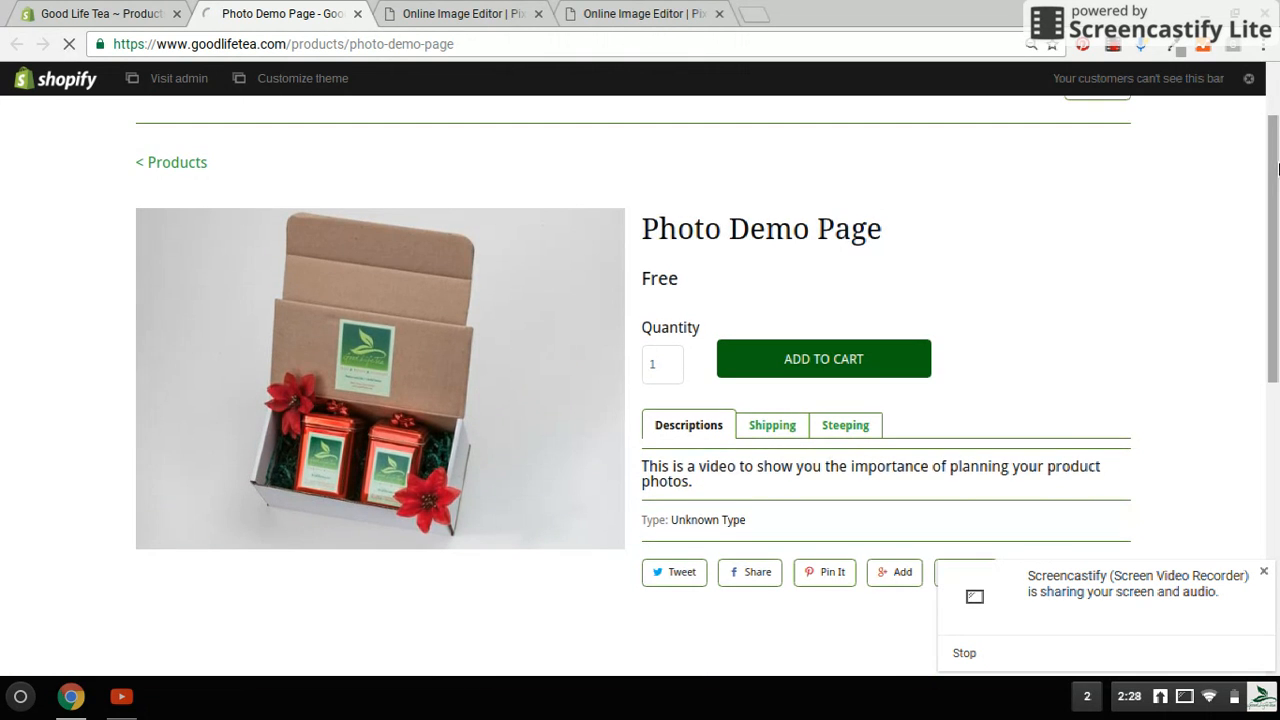
scroll(1278, 170, down, 4)
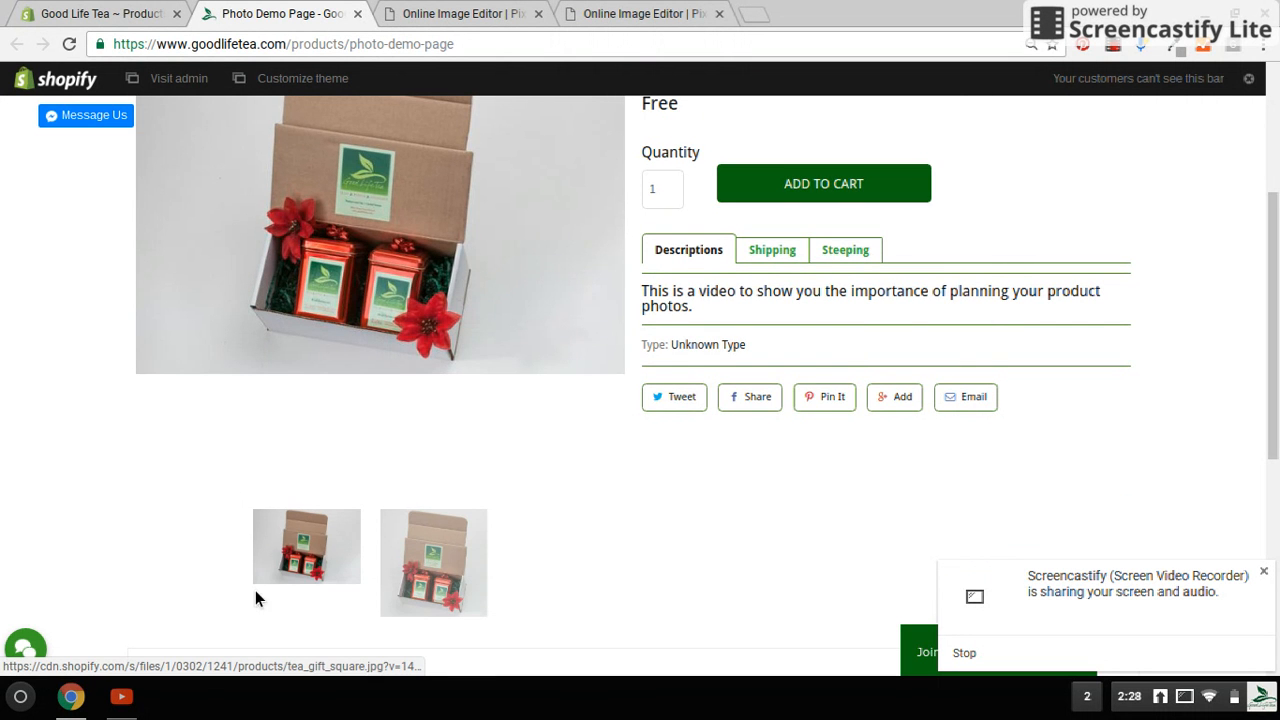
click(430, 565)
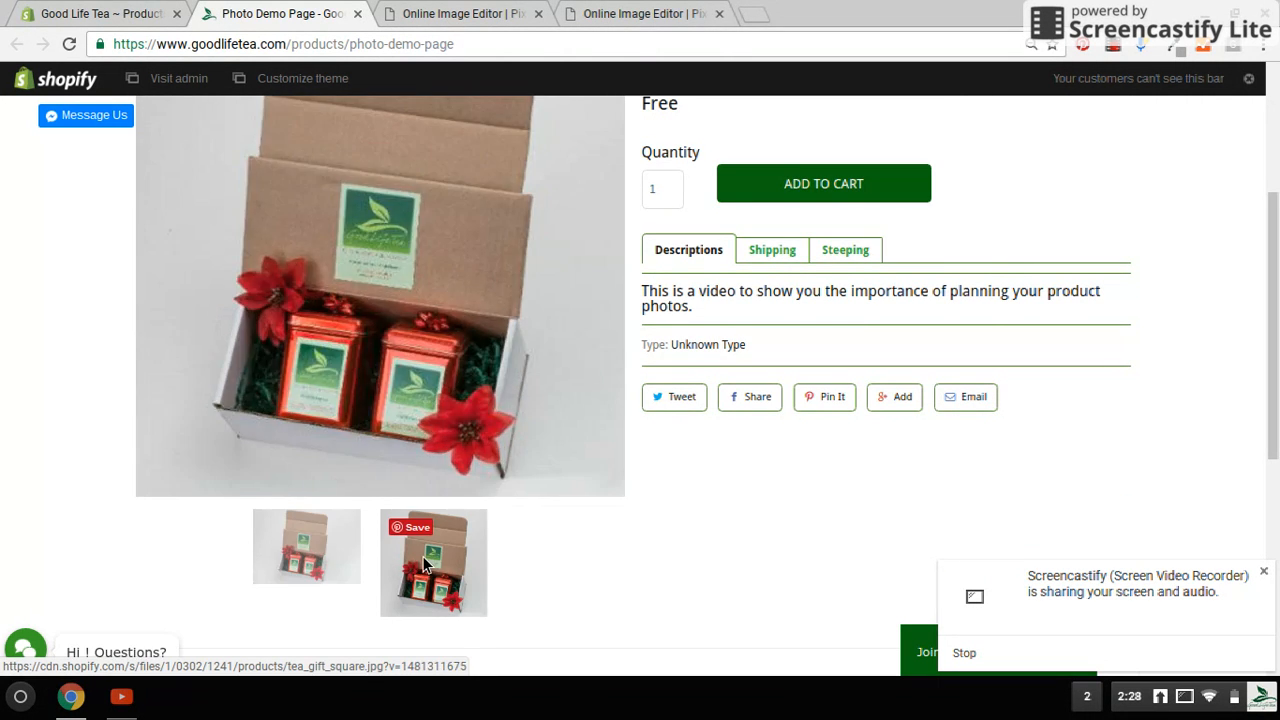
drag(1275, 390, 1273, 358)
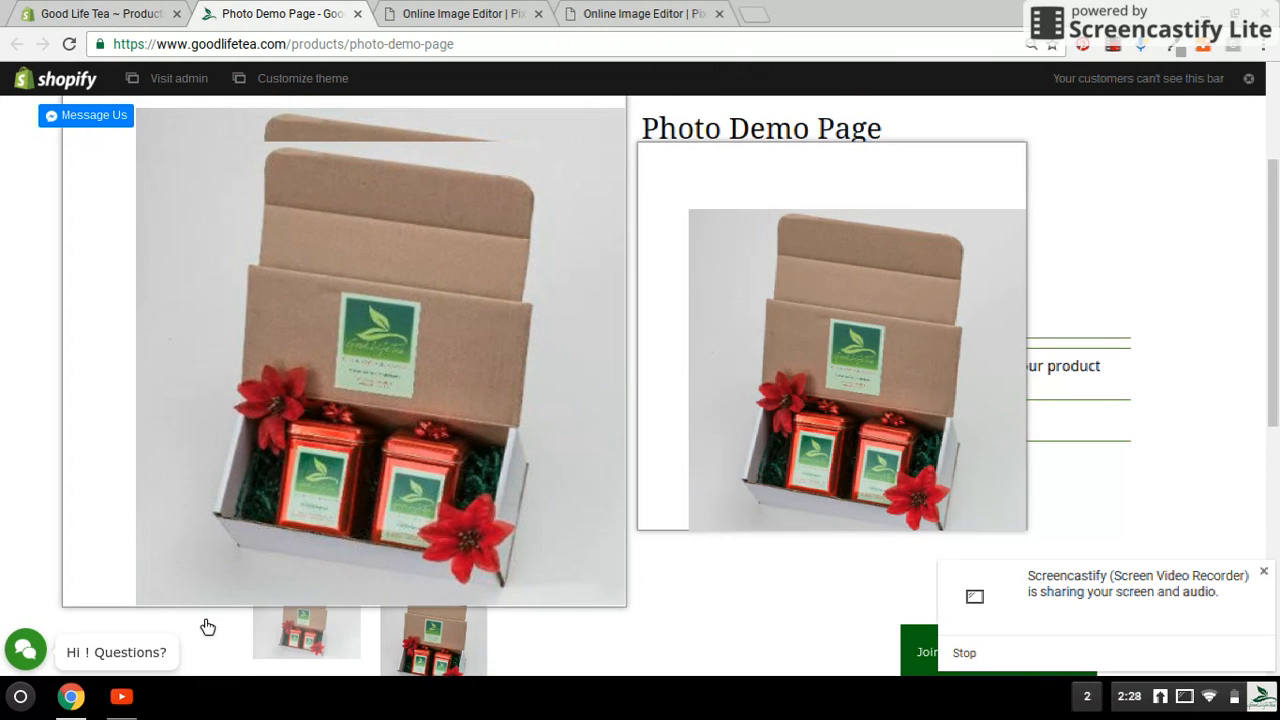
click(330, 638)
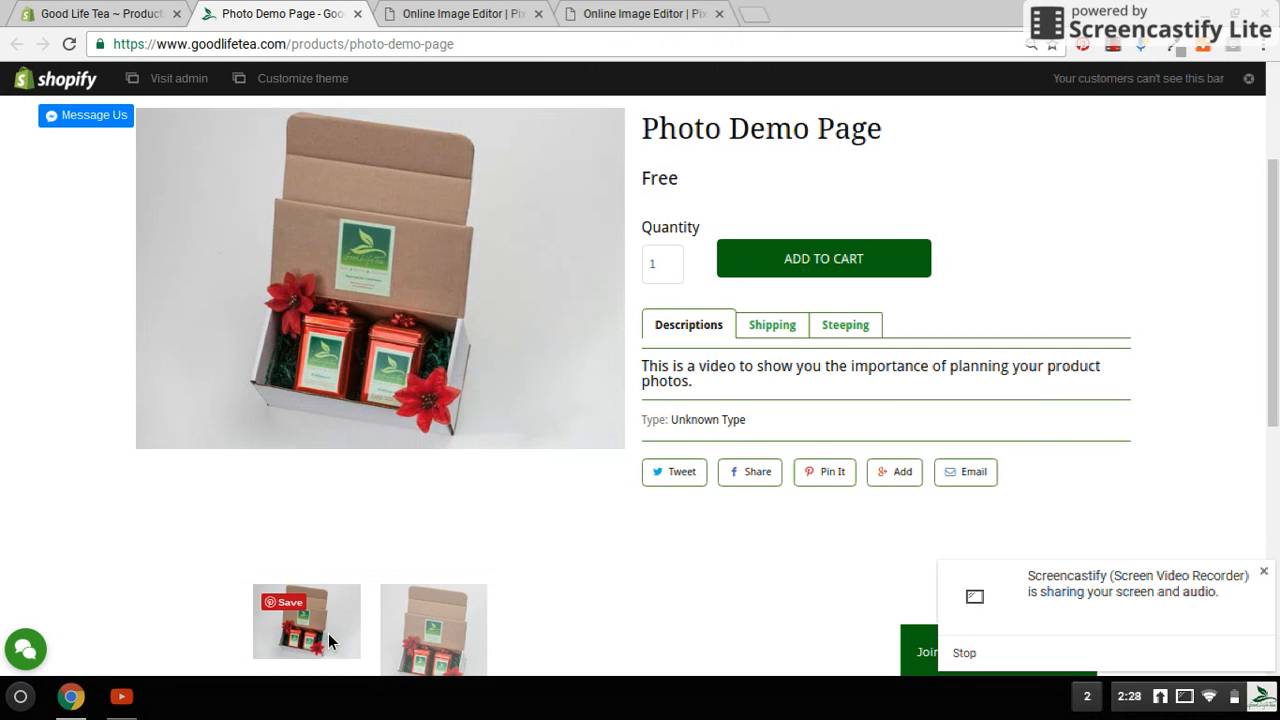
click(427, 640)
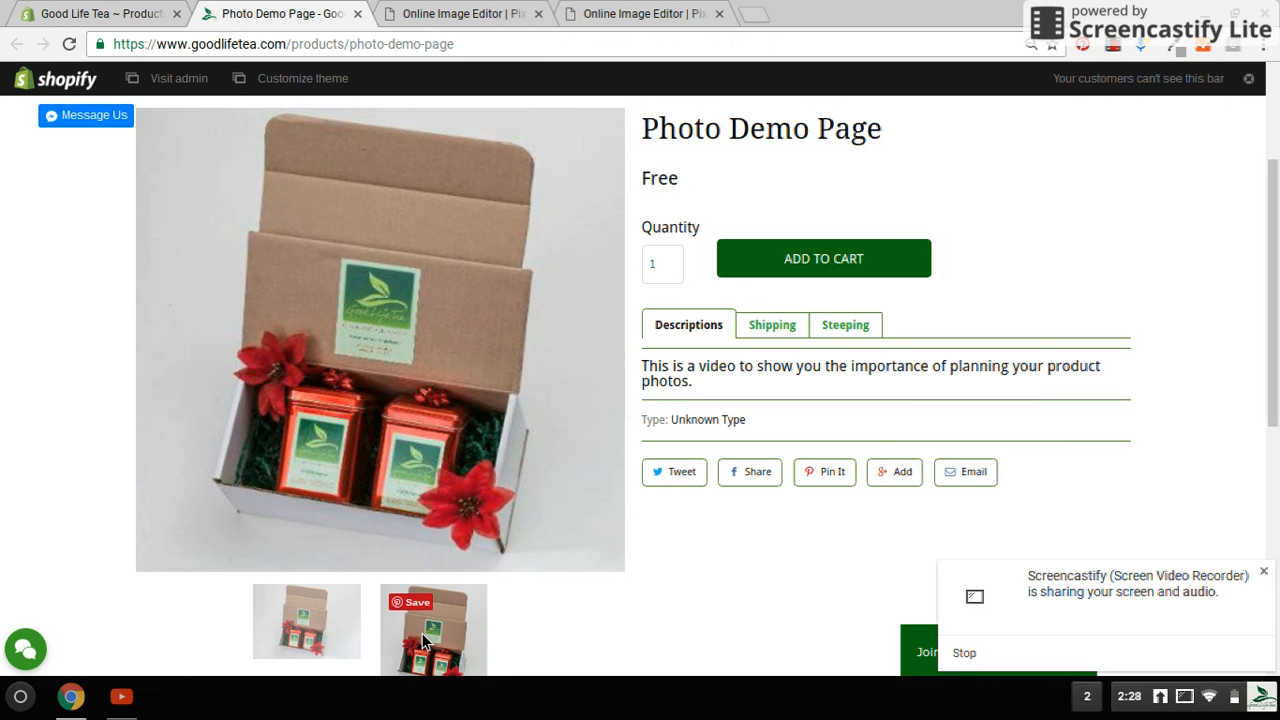
click(308, 630)
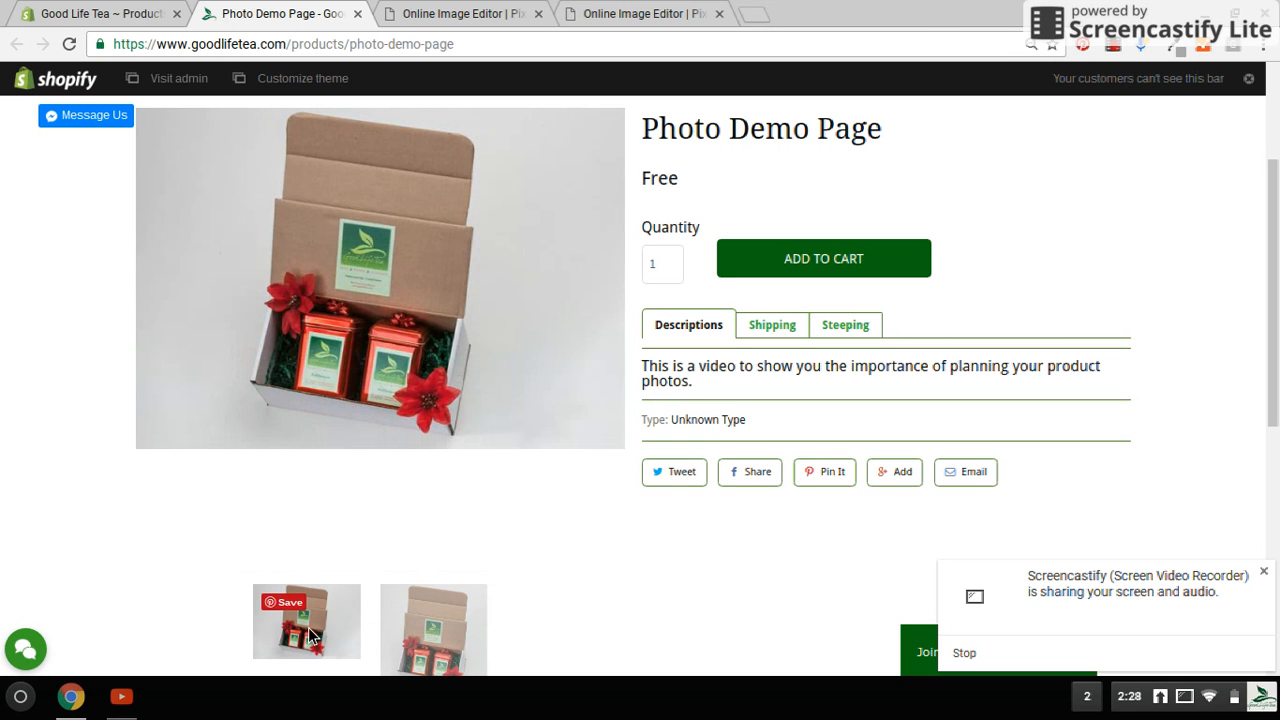
click(426, 628)
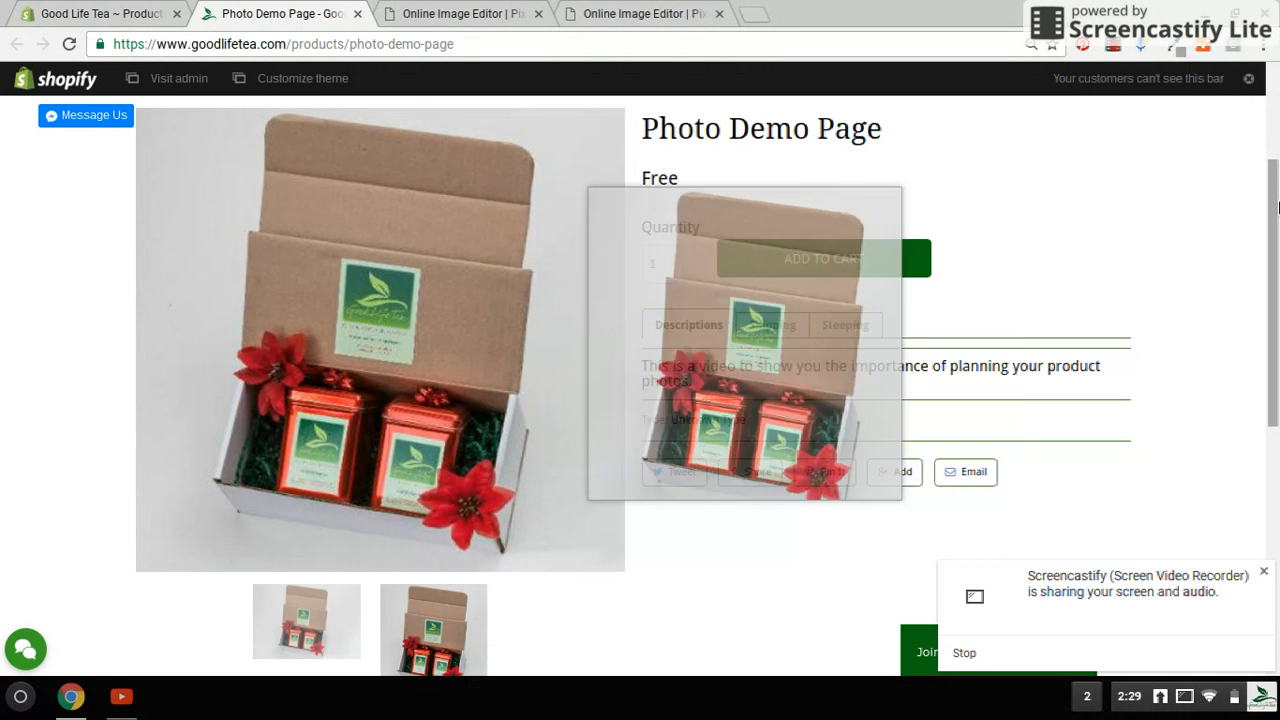
scroll(450, 370, down, 1)
scroll(380, 300, up, 1)
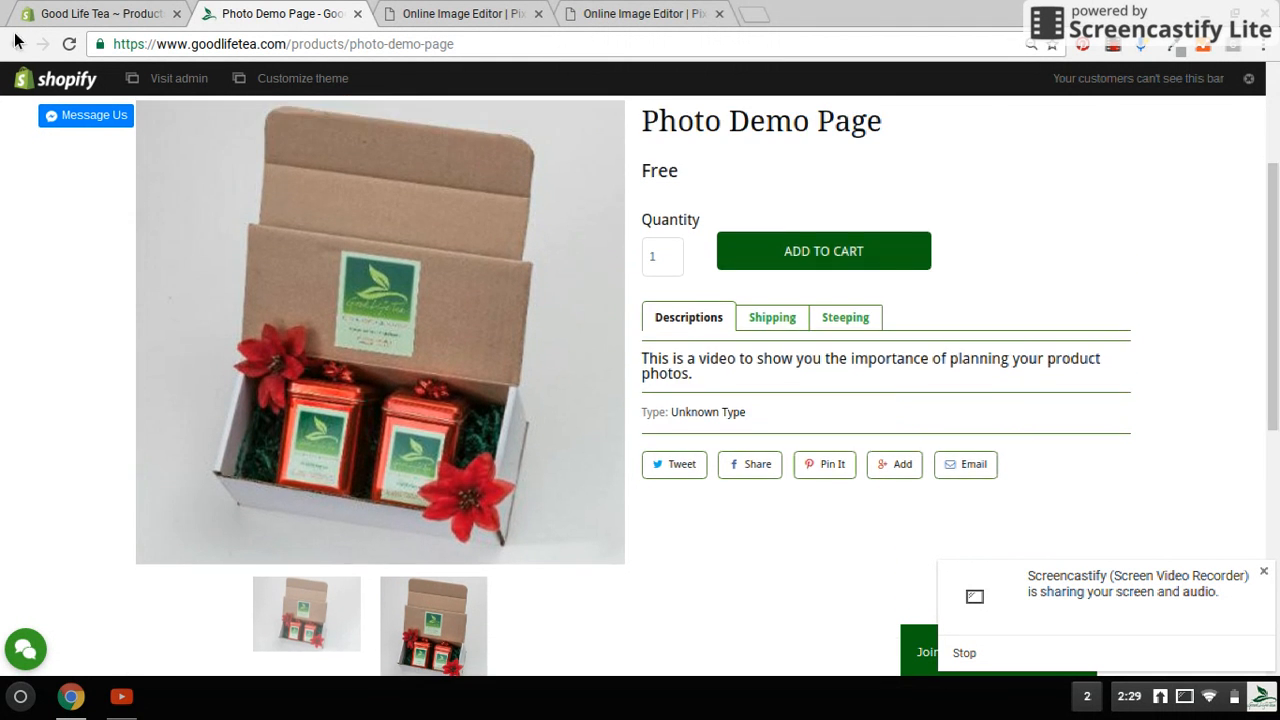
- Return to the Photo Demo Page product in the Shopify admin and delete the original landscape photo from its images
click(86, 21)
mouse_move(418, 500)
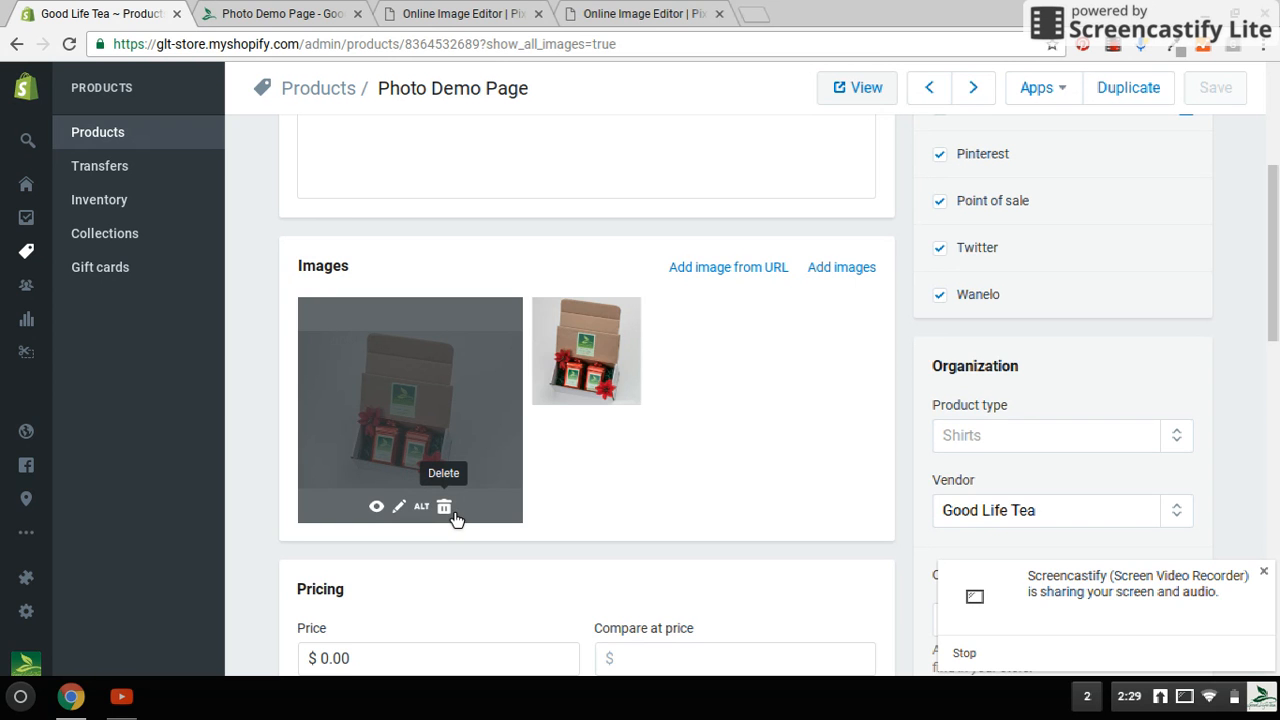
click(449, 511)
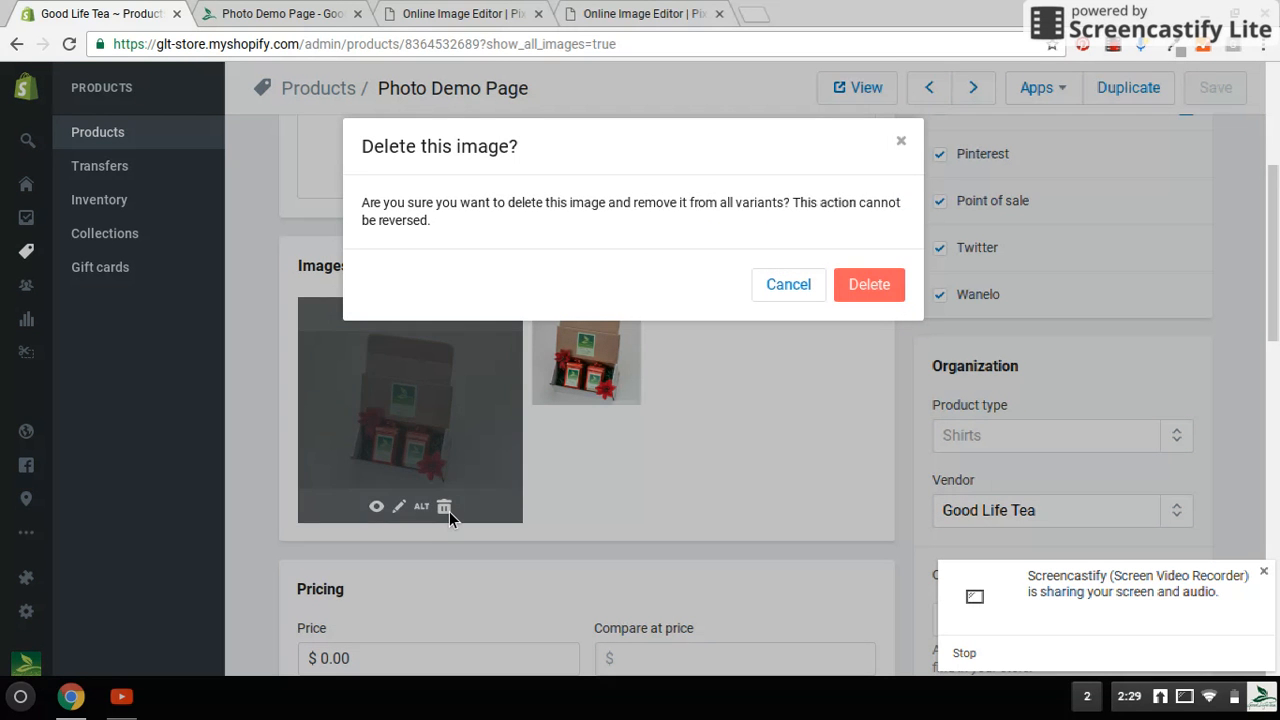
click(897, 295)
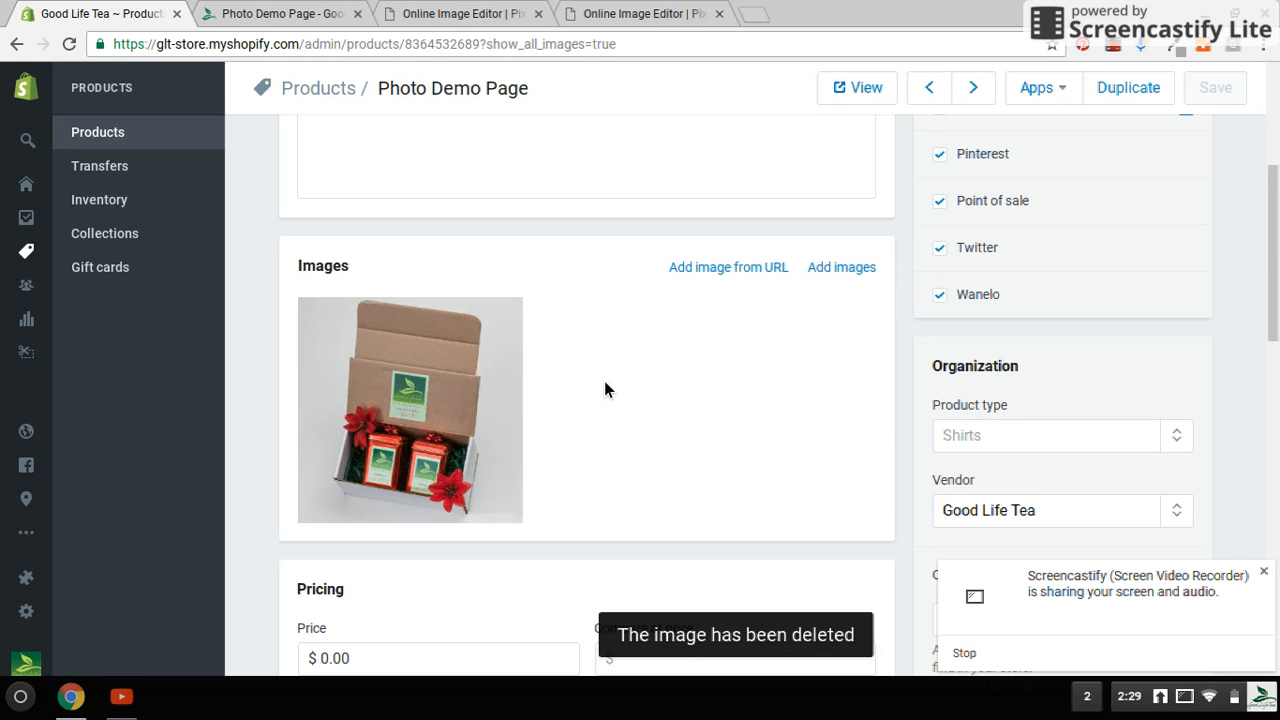
mouse_move(437, 434)
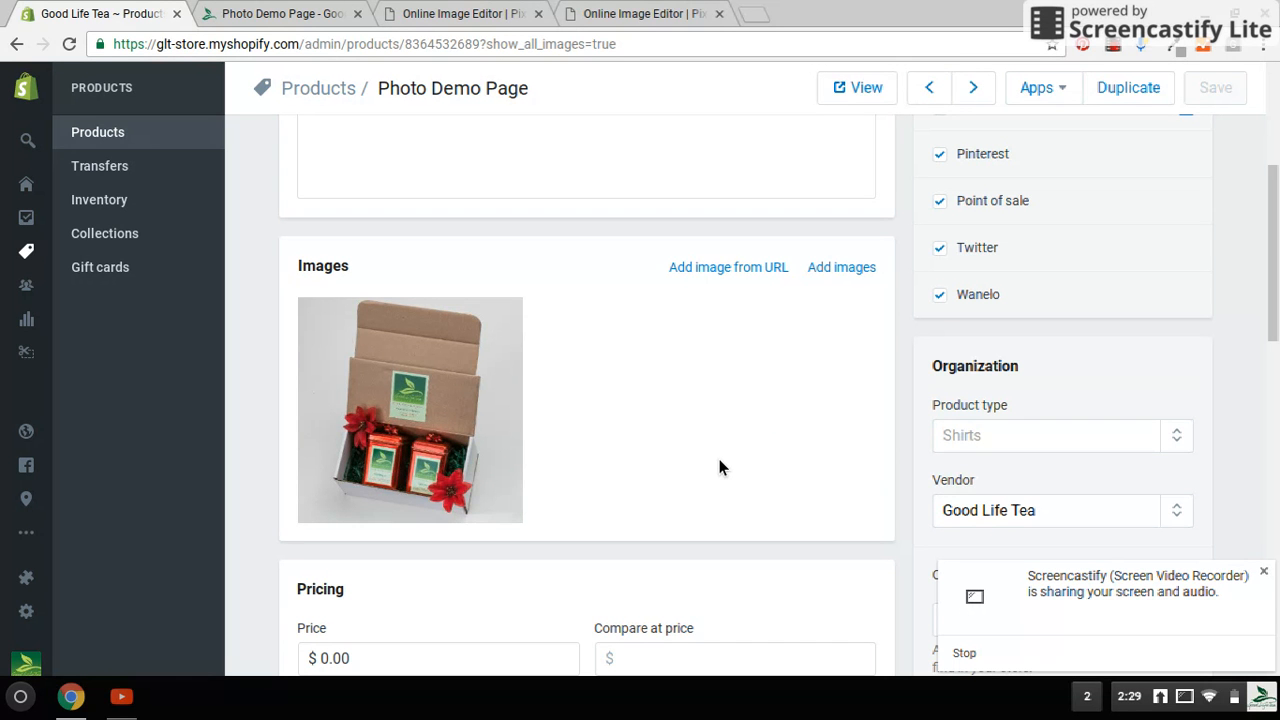
- Switch to the online store and open the Green Teas collection by tea type to look at its product photos
click(285, 16)
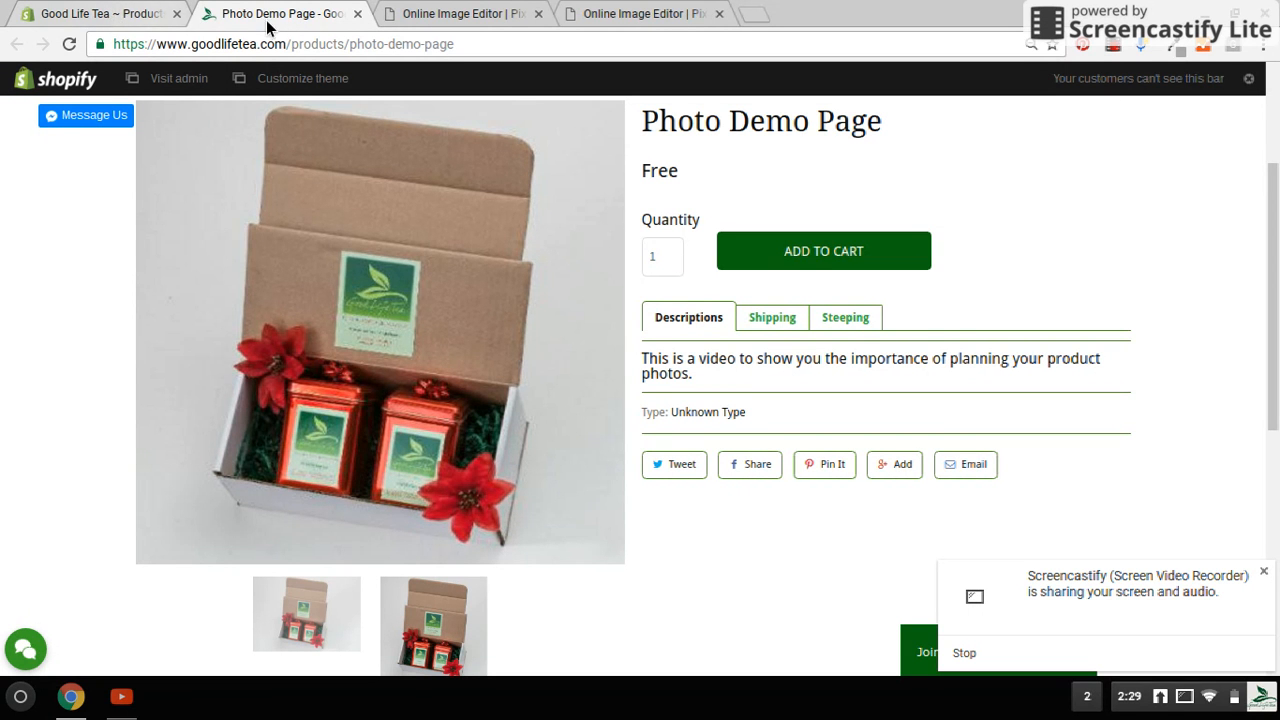
click(1276, 113)
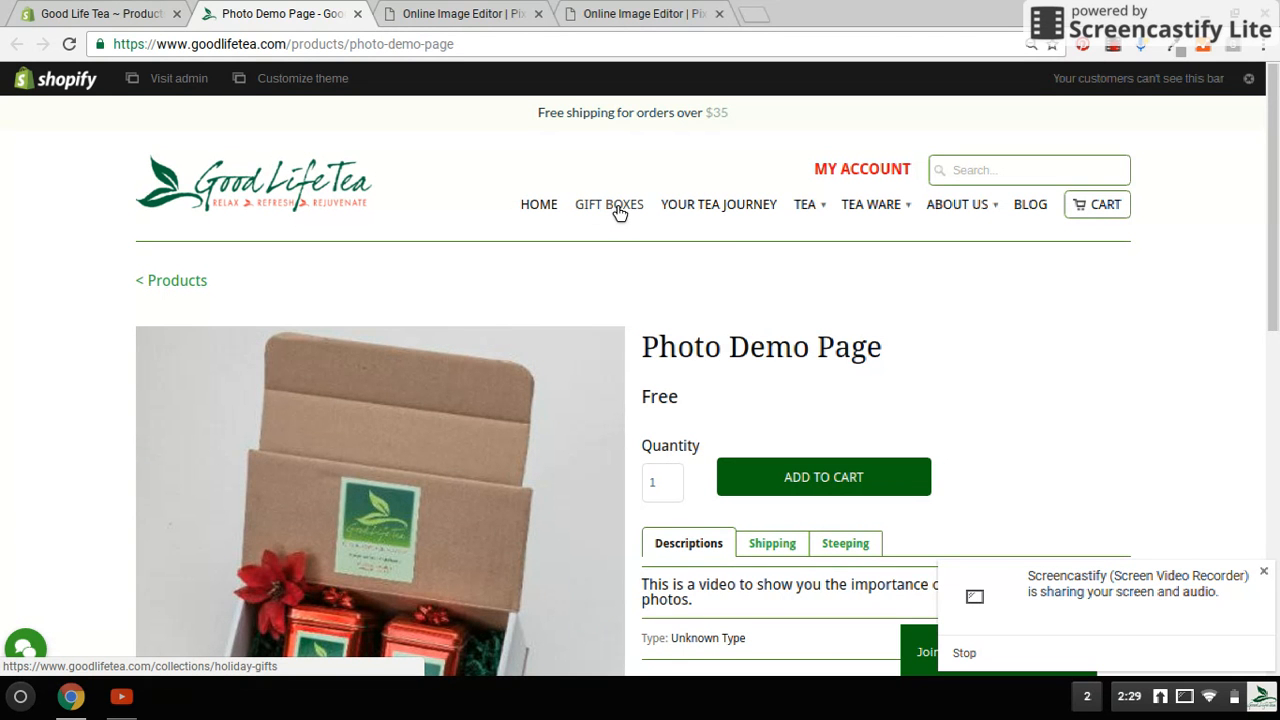
mouse_move(823, 212)
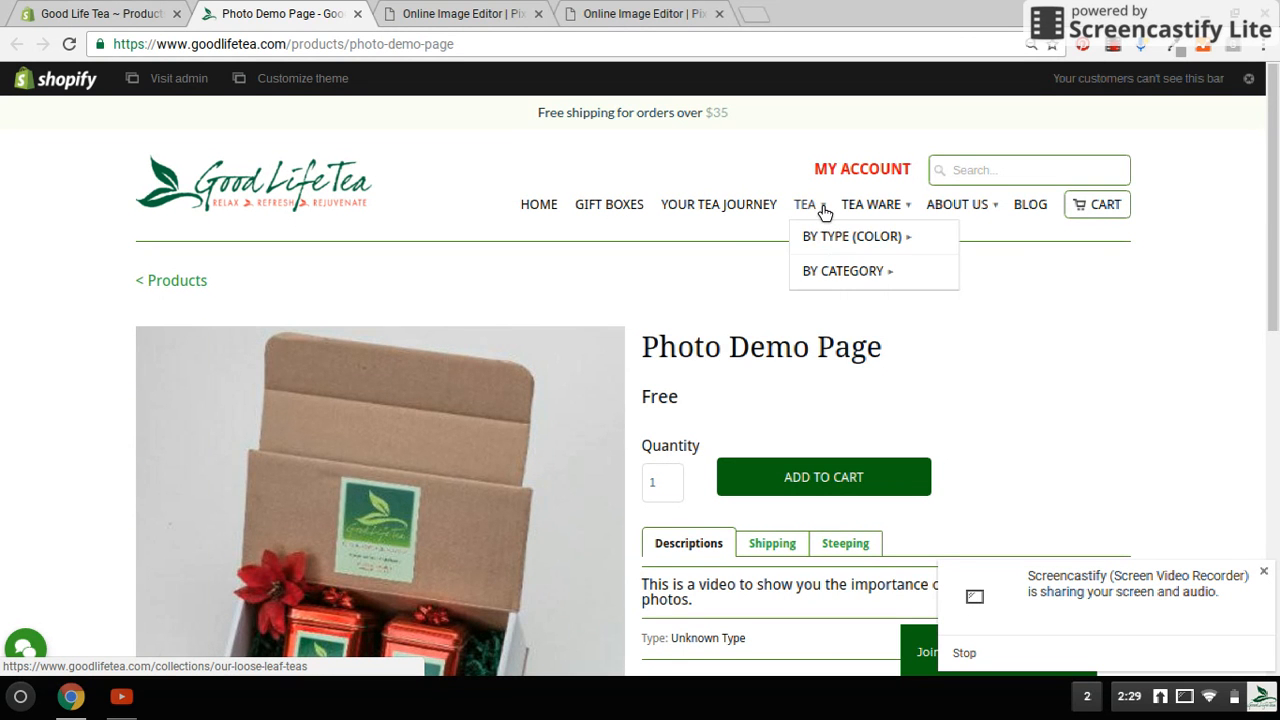
click(820, 242)
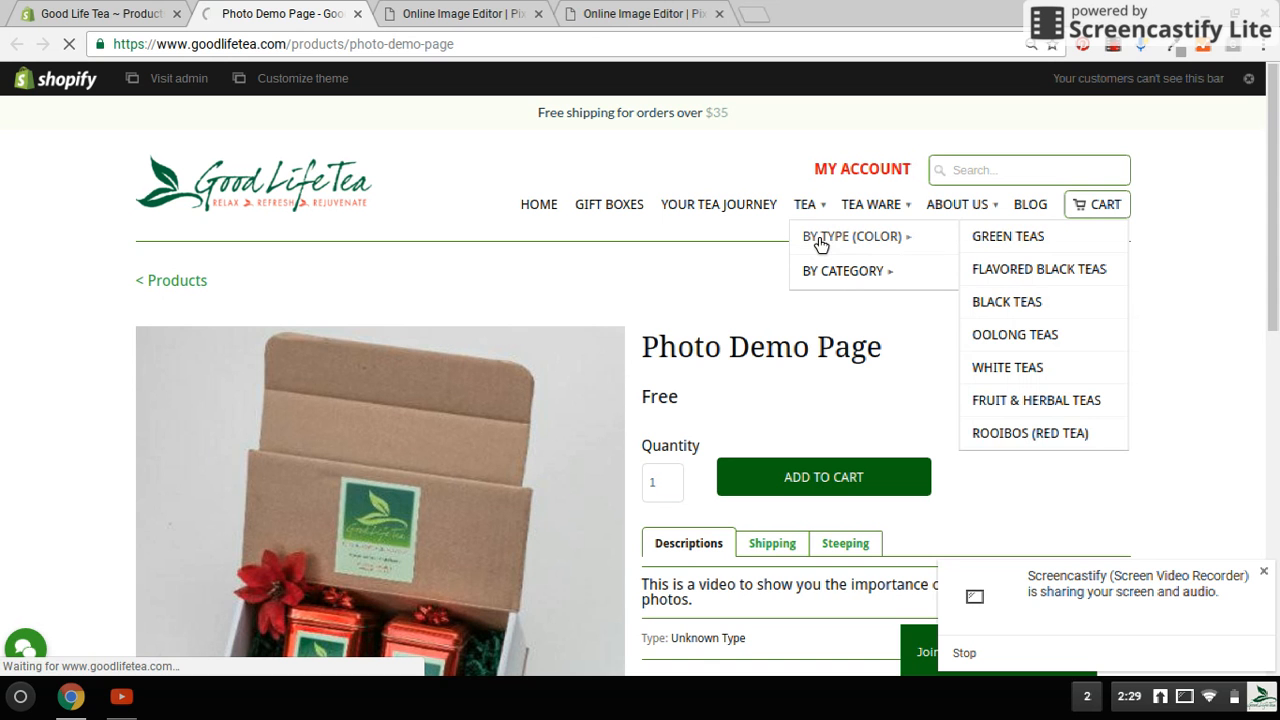
click(997, 240)
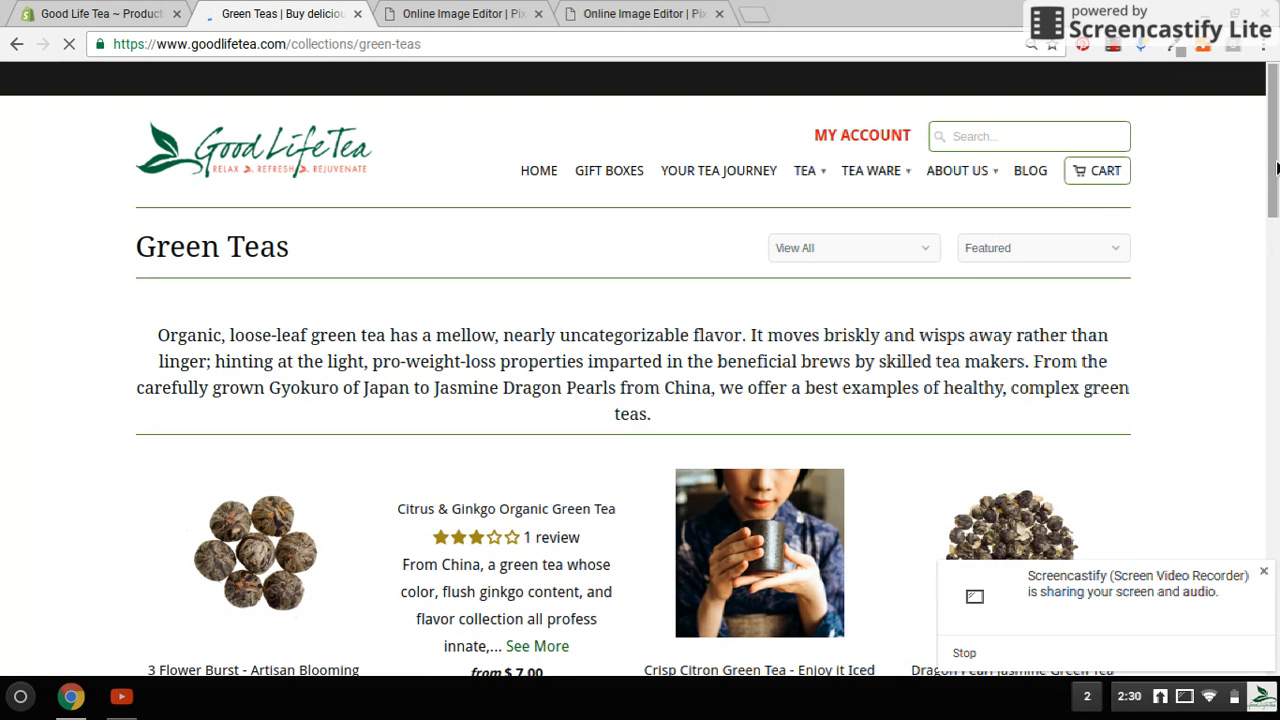
drag(1274, 194, 1251, 163)
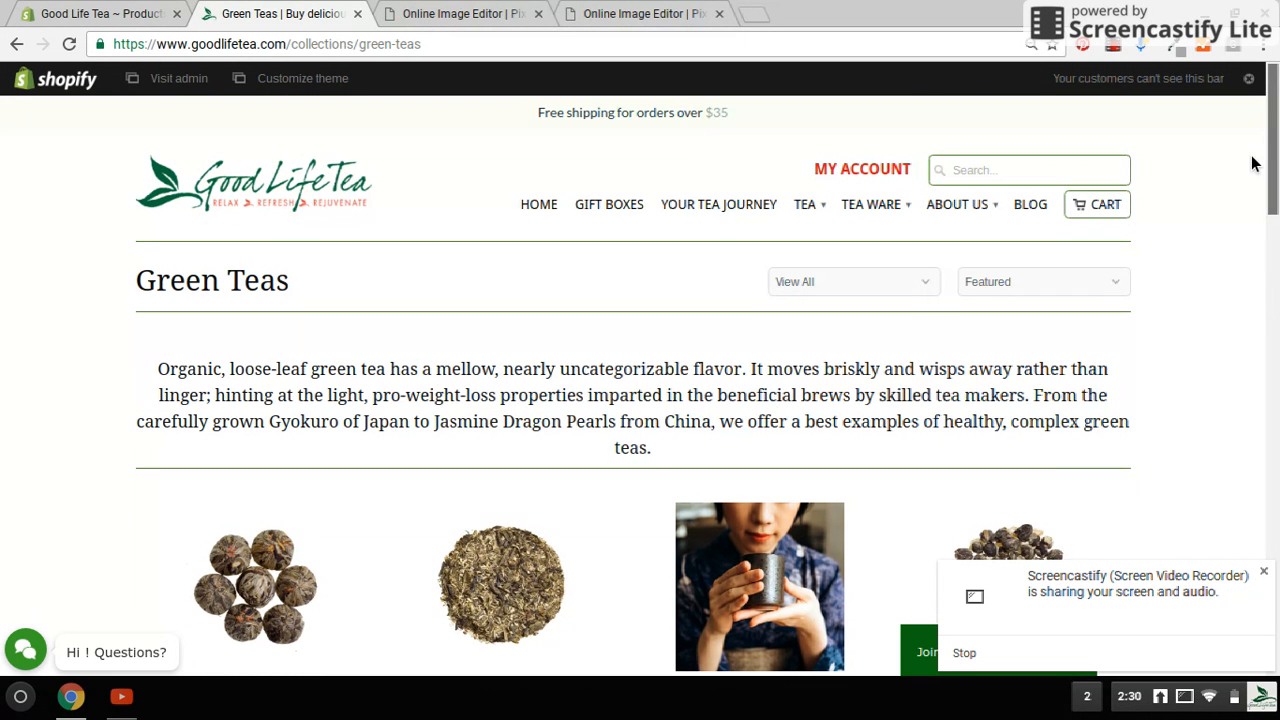